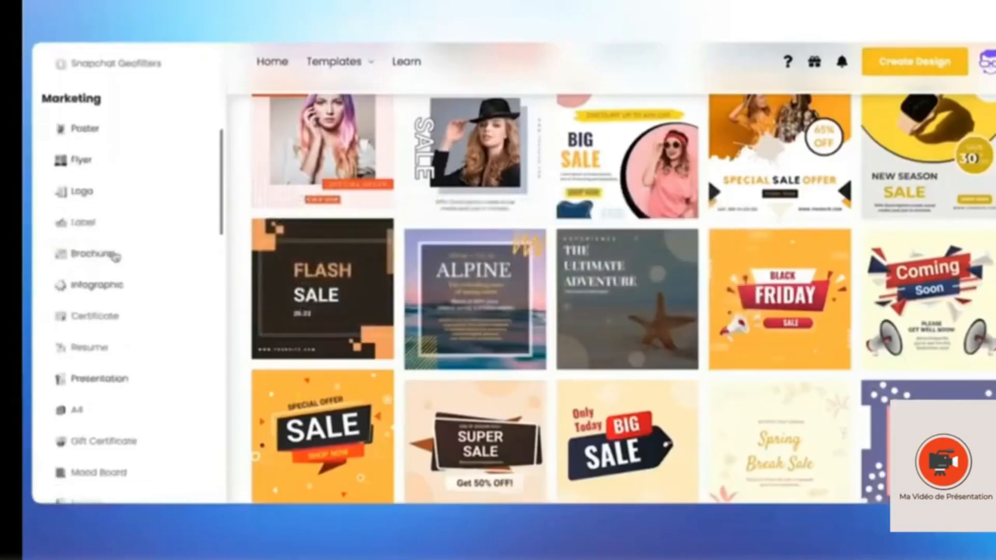
Look through the template category list and examine the sale, beauty, fashion and marketing post designs.
scroll(127, 307, "down", 10)
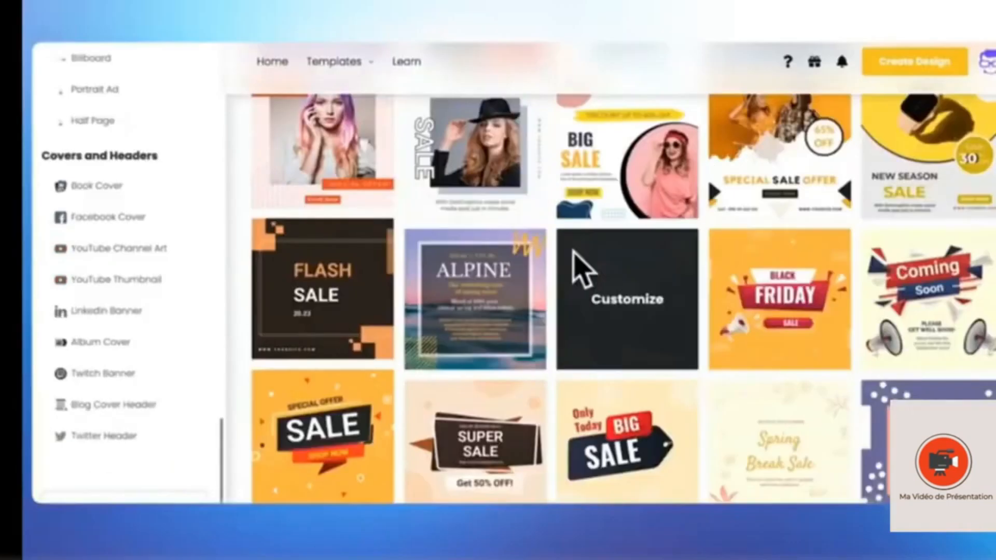
scroll(582, 267, "down", 5)
scroll(680, 305, "down", 10)
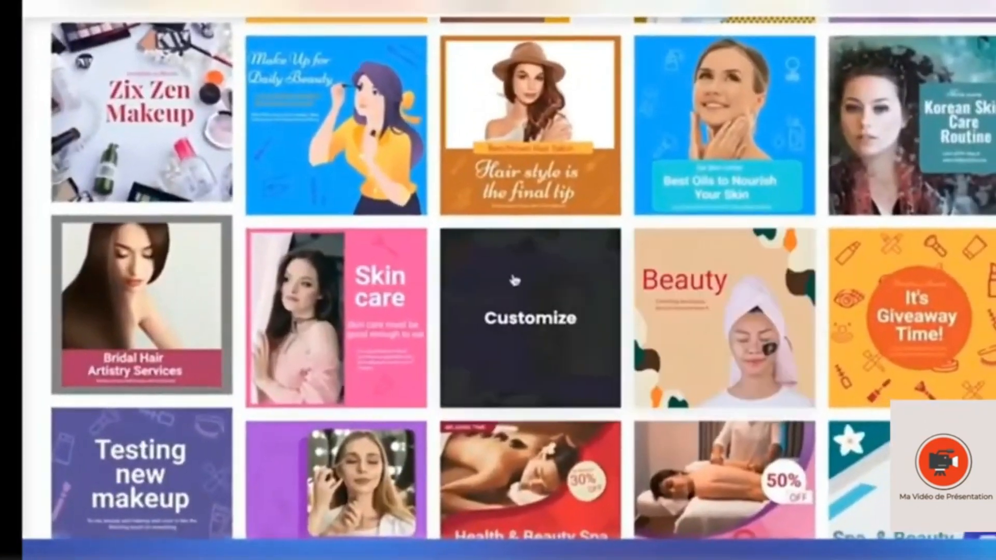
scroll(527, 298, "down", 10)
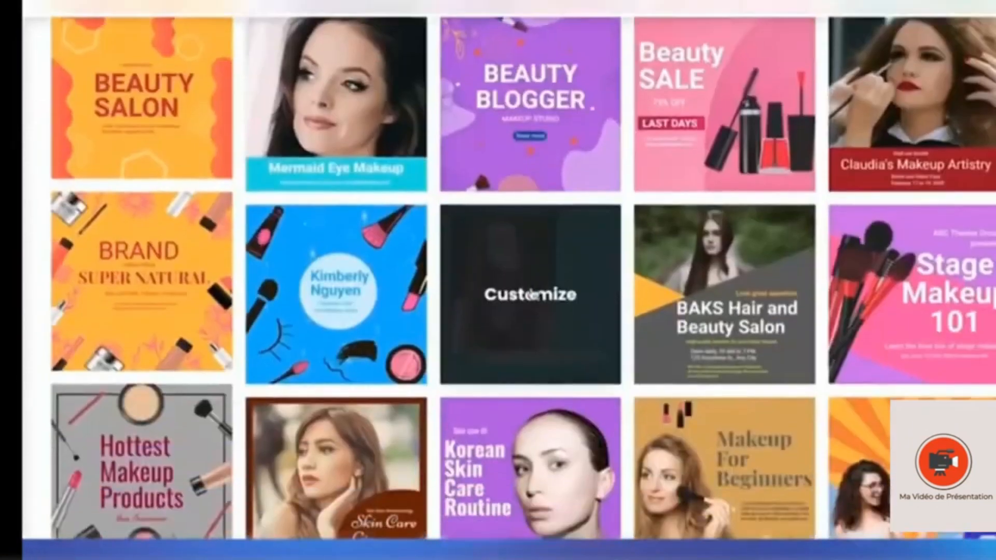
scroll(522, 309, "down", 10)
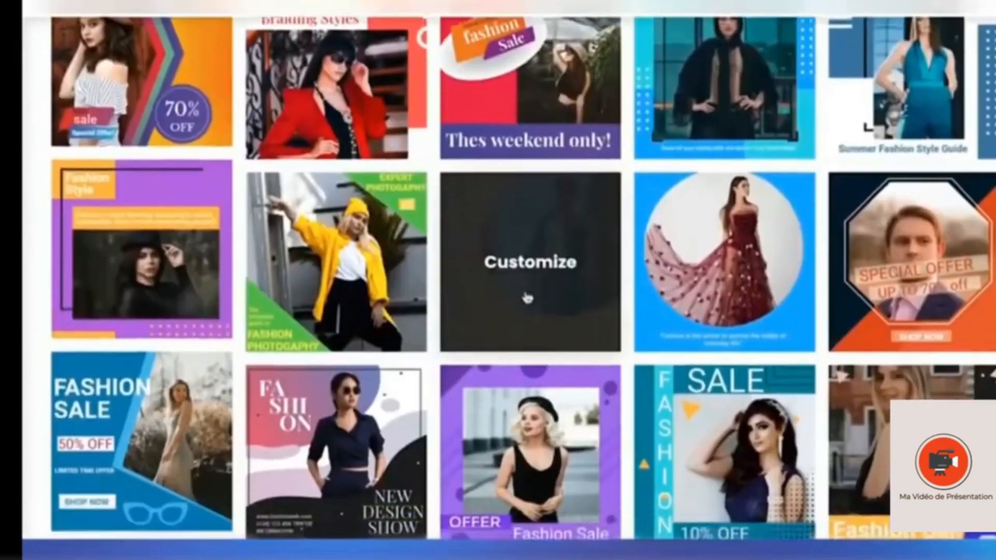
scroll(567, 300, "down", 3)
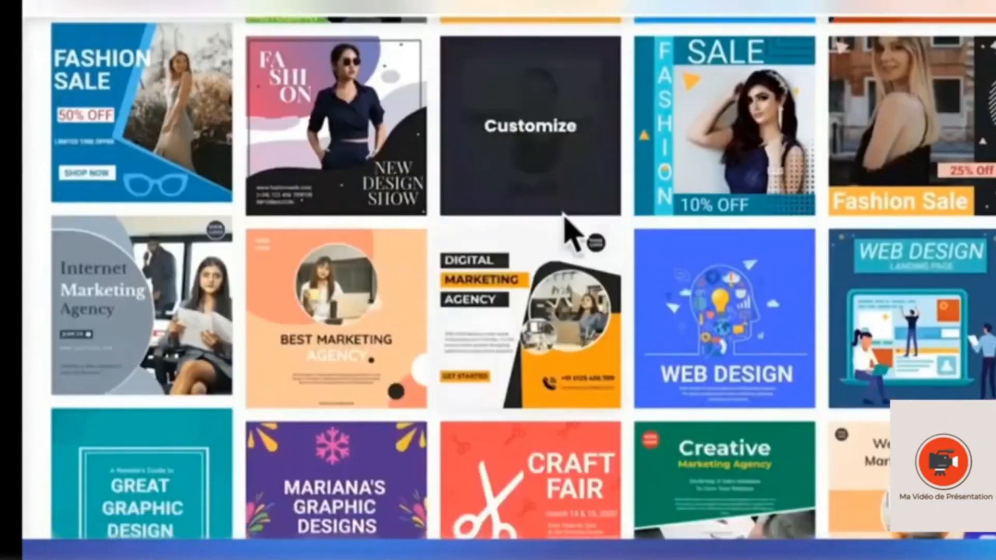
scroll(479, 261, "down", 3)
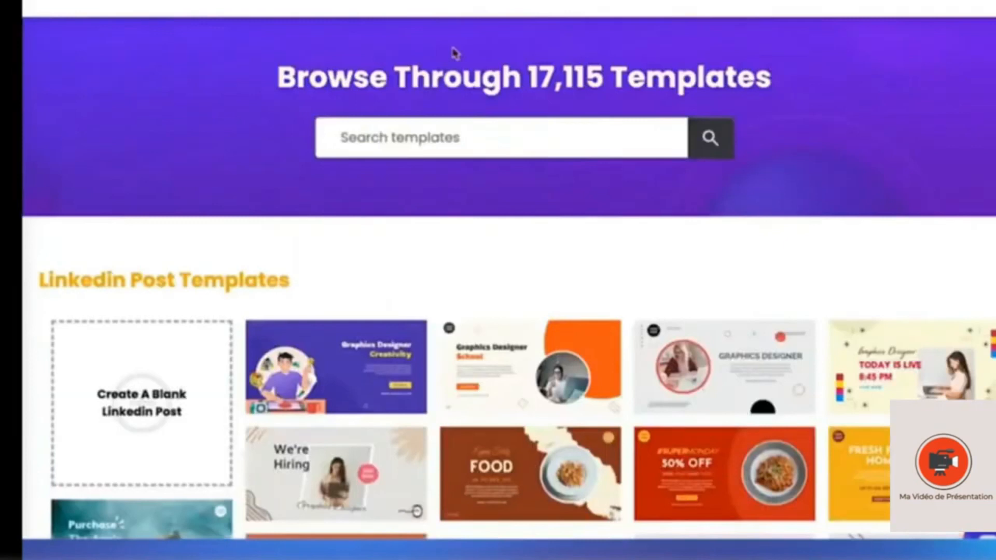
Examine the template collections for LinkedIn posts, Pinterest pins, Instagram stories and logos.
scroll(608, 265, "down", 15)
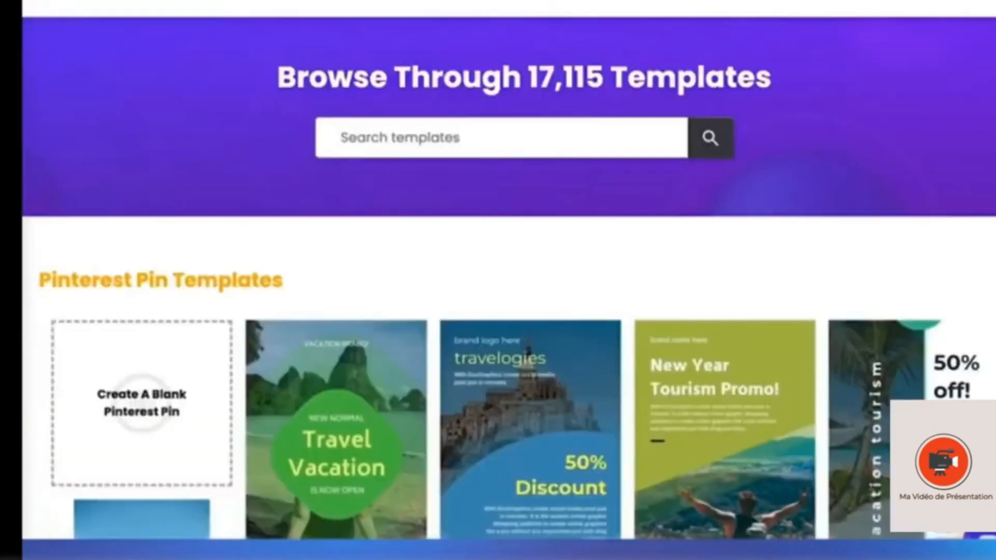
scroll(490, 224, "down", 15)
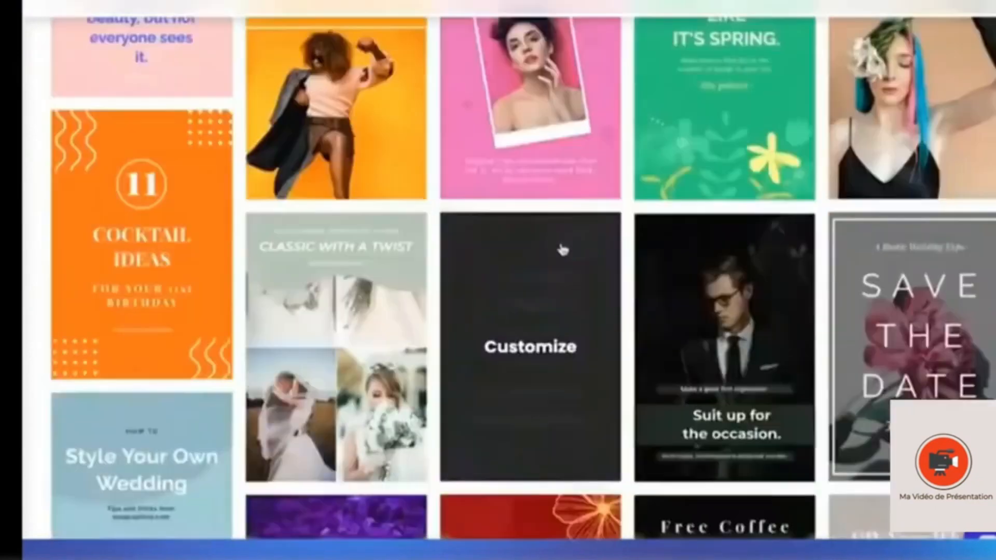
scroll(563, 250, "down", 5)
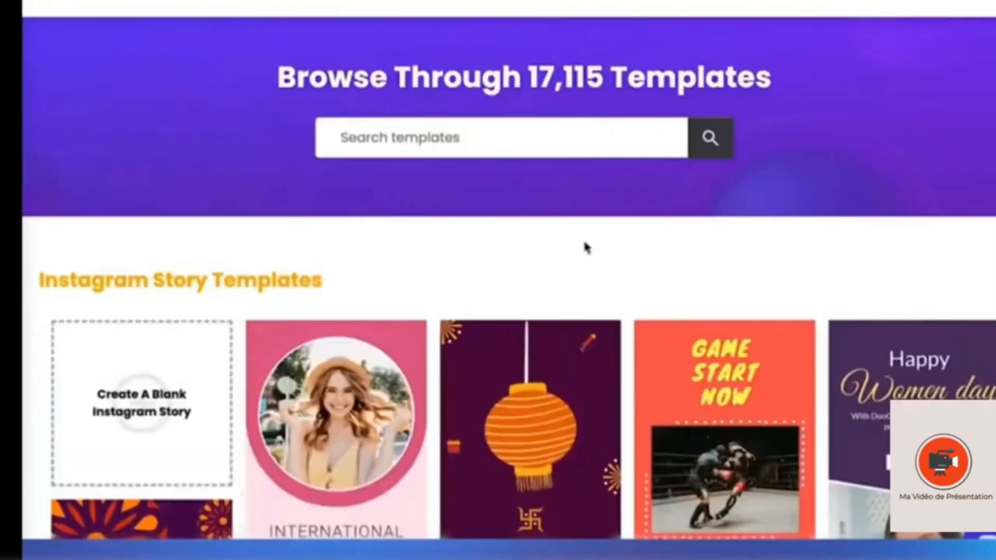
scroll(586, 248, "down", 15)
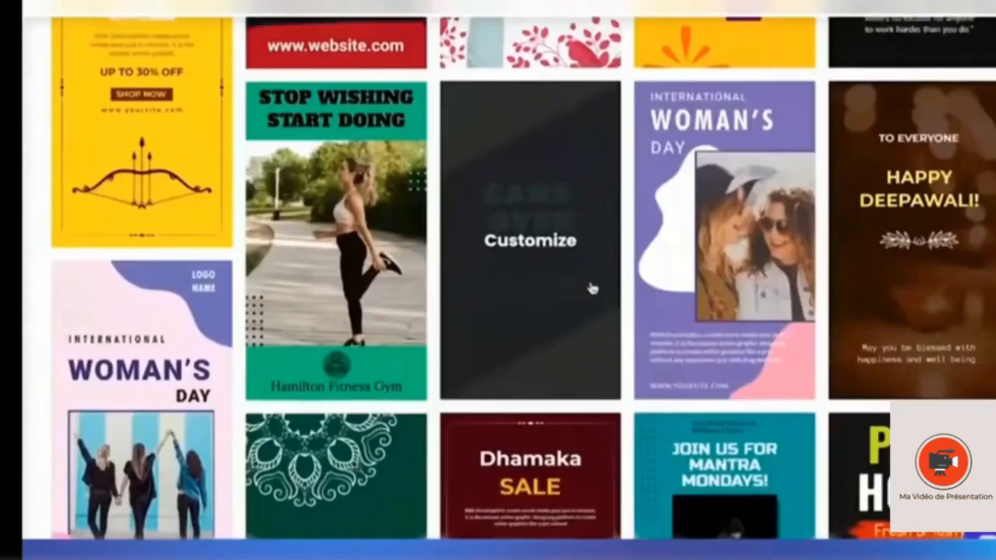
scroll(593, 288, "down", 15)
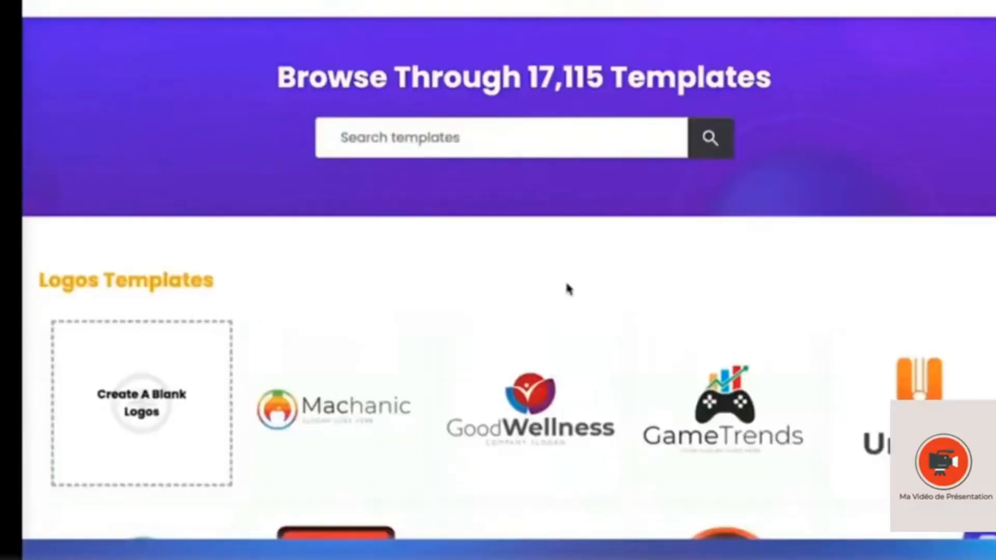
scroll(567, 287, "down", 15)
scroll(569, 319, "down", 15)
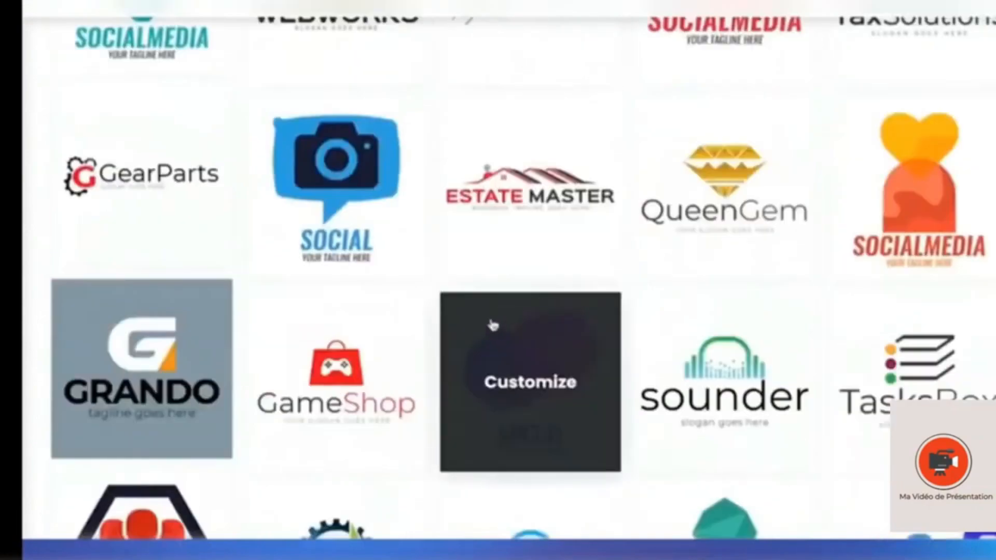
scroll(492, 325, "down", 5)
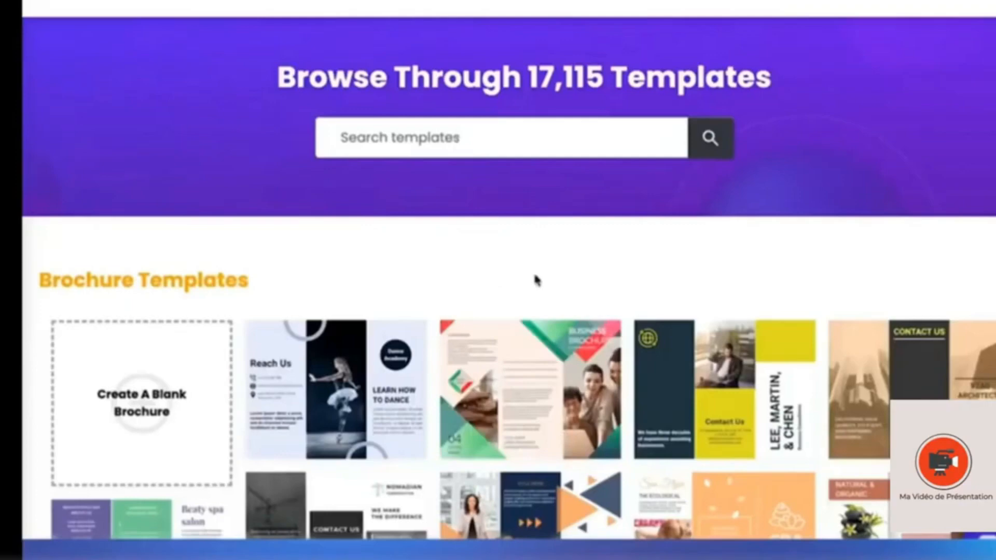
Examine the brochure, business card, yoga and travel poster, and infographic template collections.
scroll(533, 275, "down", 10)
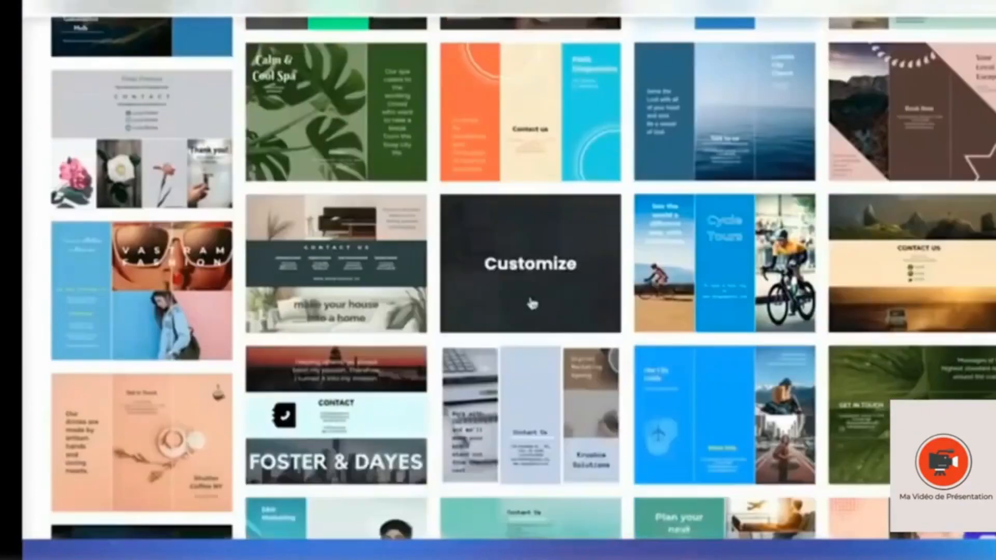
scroll(532, 304, "down", 15)
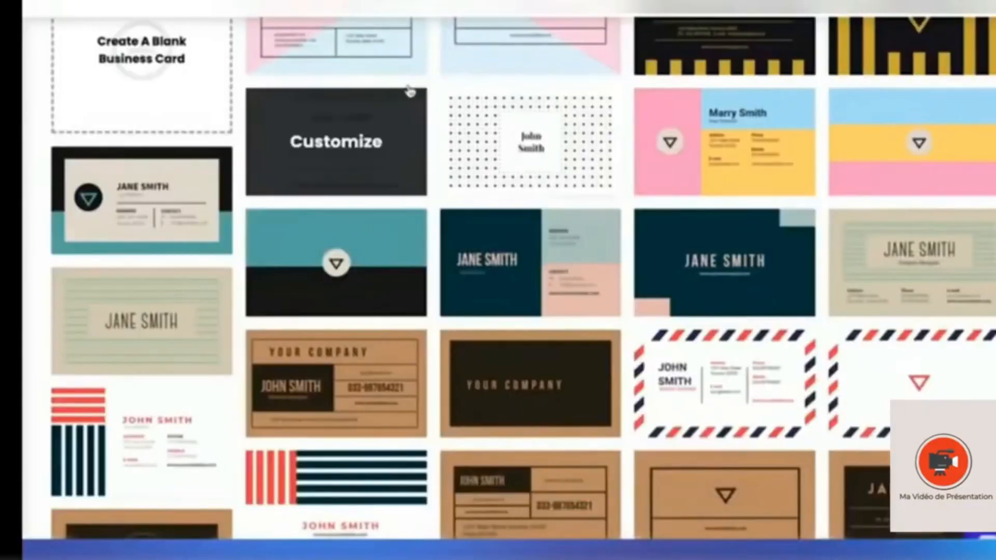
scroll(415, 87, "up", 6)
scroll(713, 303, "down", 6)
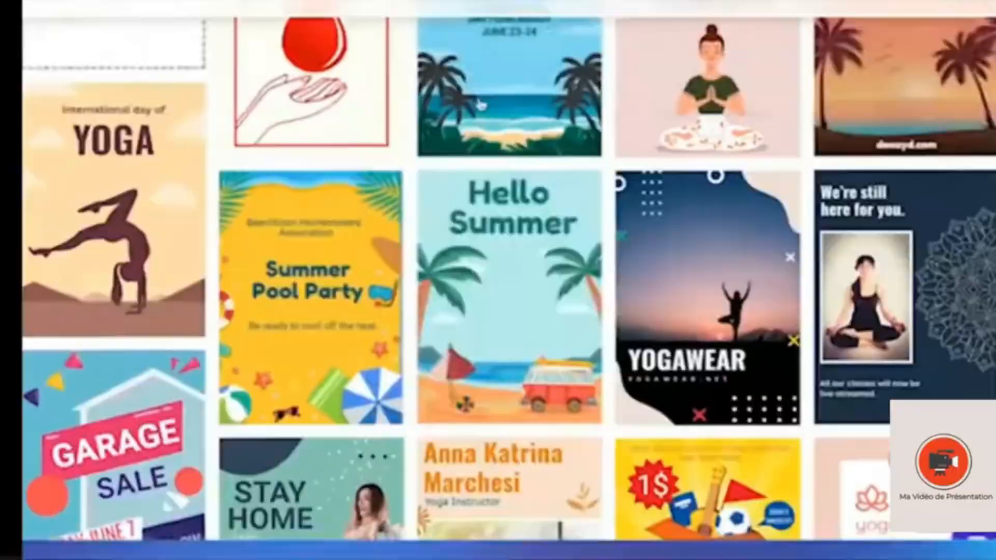
scroll(480, 104, "down", 15)
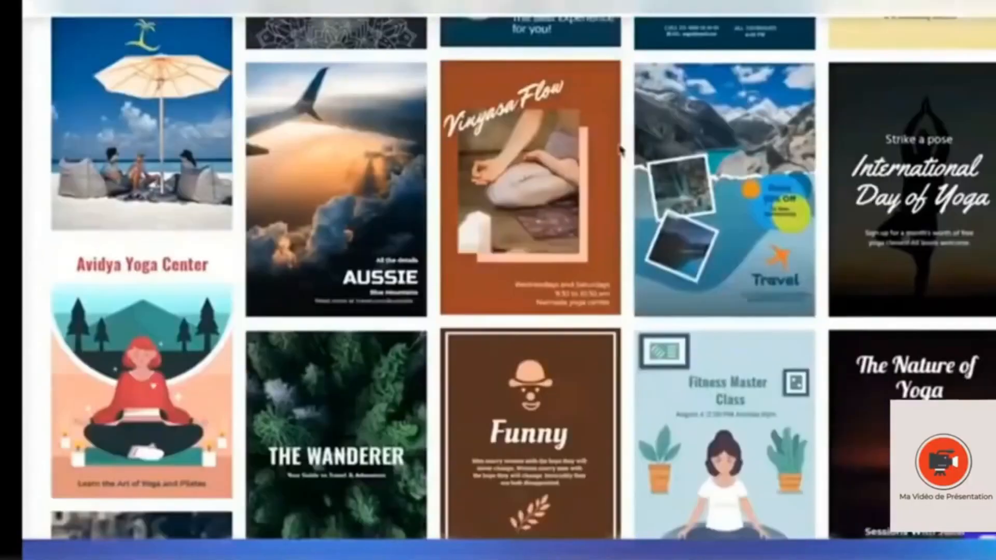
scroll(600, 123, "down", 10)
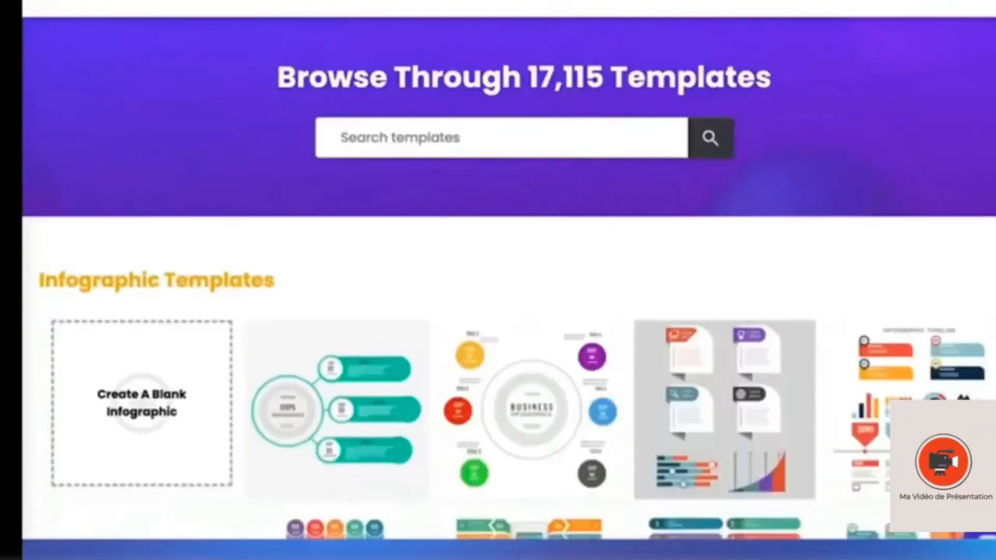
scroll(650, 147, "down", 10)
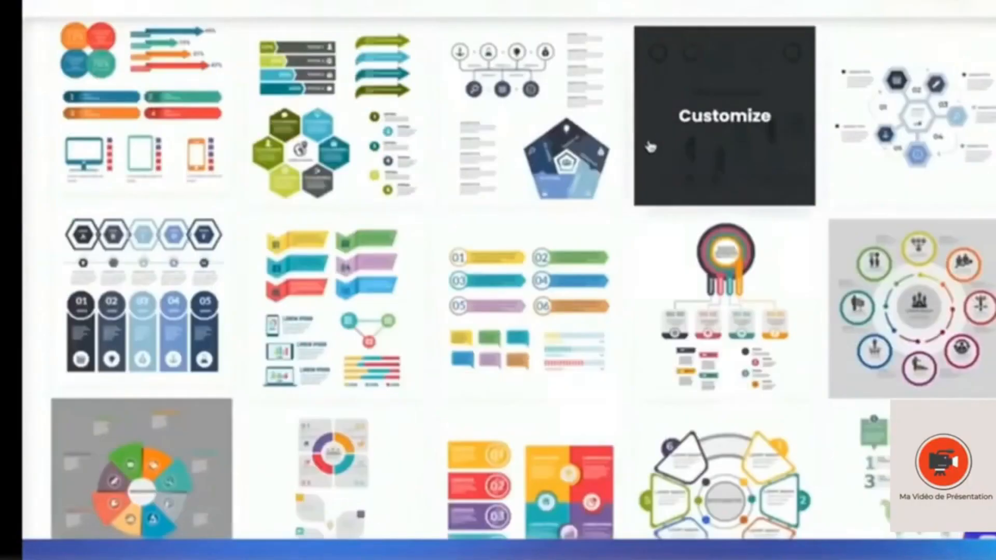
scroll(650, 146, "down", 5)
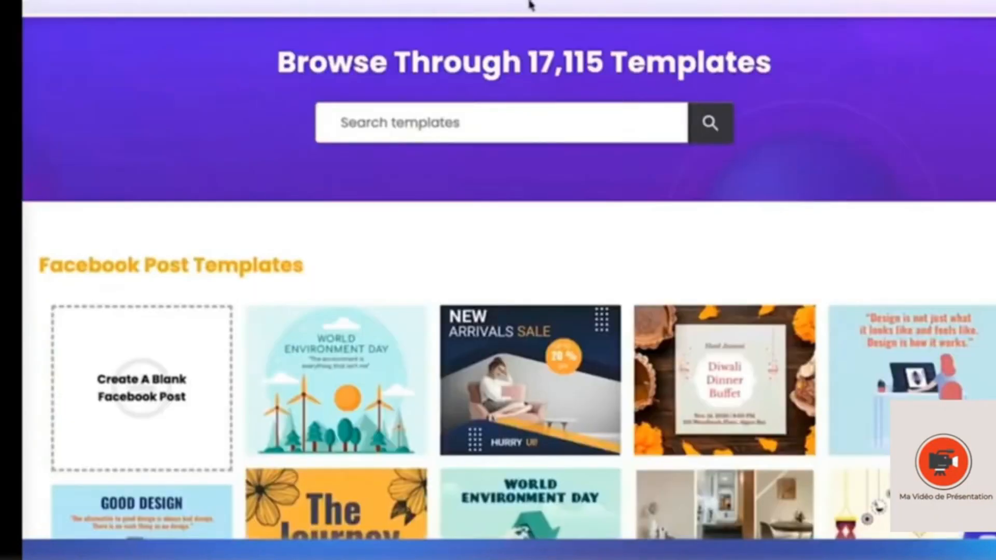
Examine the Facebook post and Instagram ad templates, including the festival, sale and education designs.
scroll(781, 88, "down", 20)
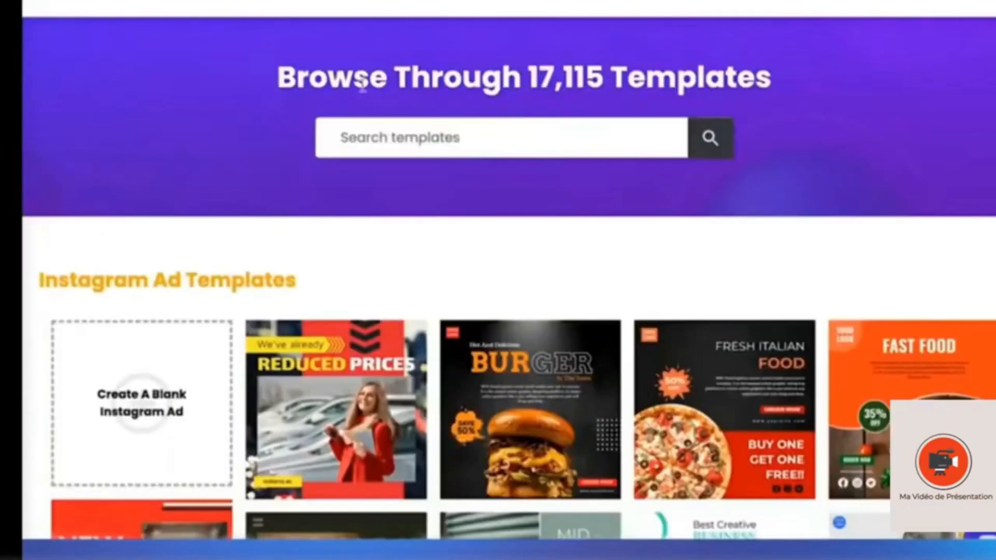
scroll(656, 172, "down", 10)
scroll(656, 173, "down", 15)
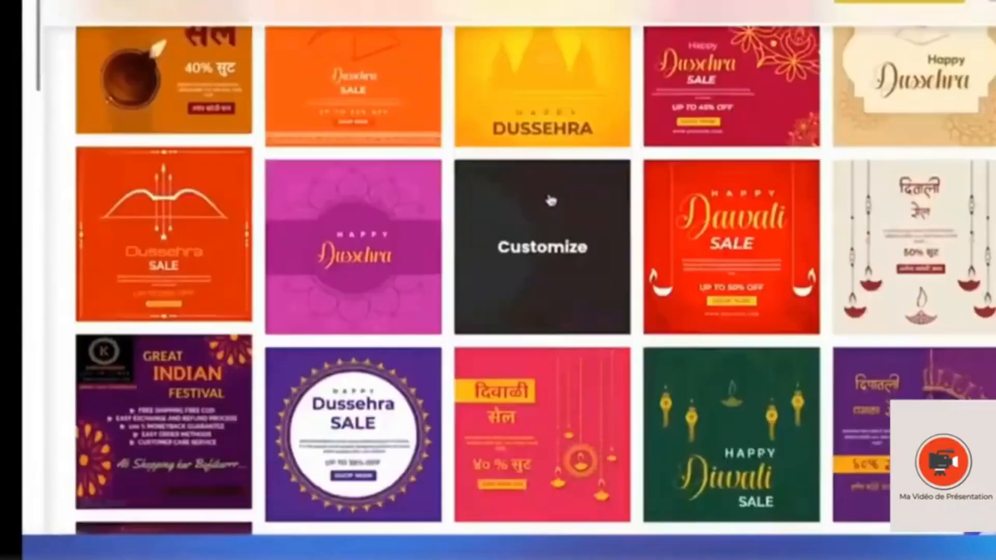
scroll(519, 220, "down", 10)
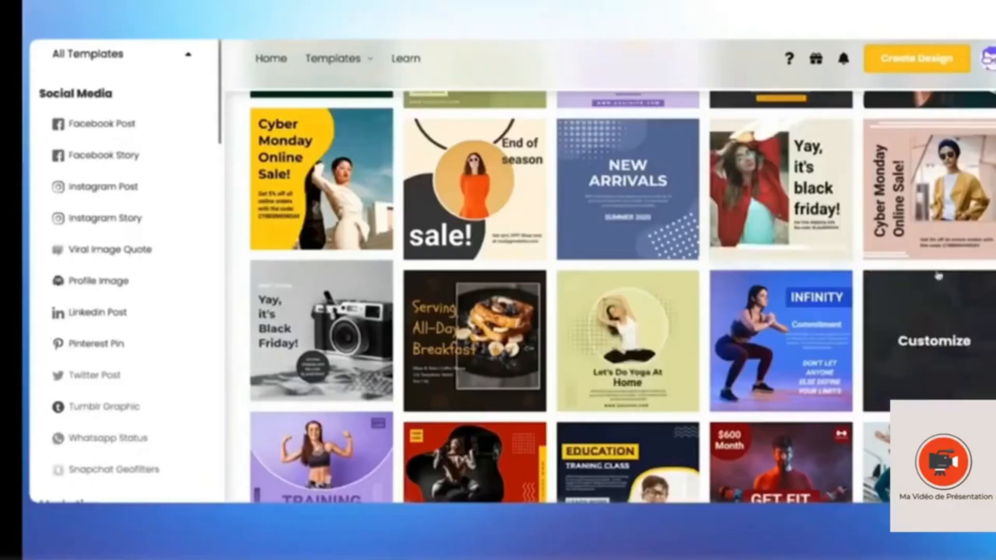
scroll(797, 283, "up", 5)
scroll(797, 282, "up", 3)
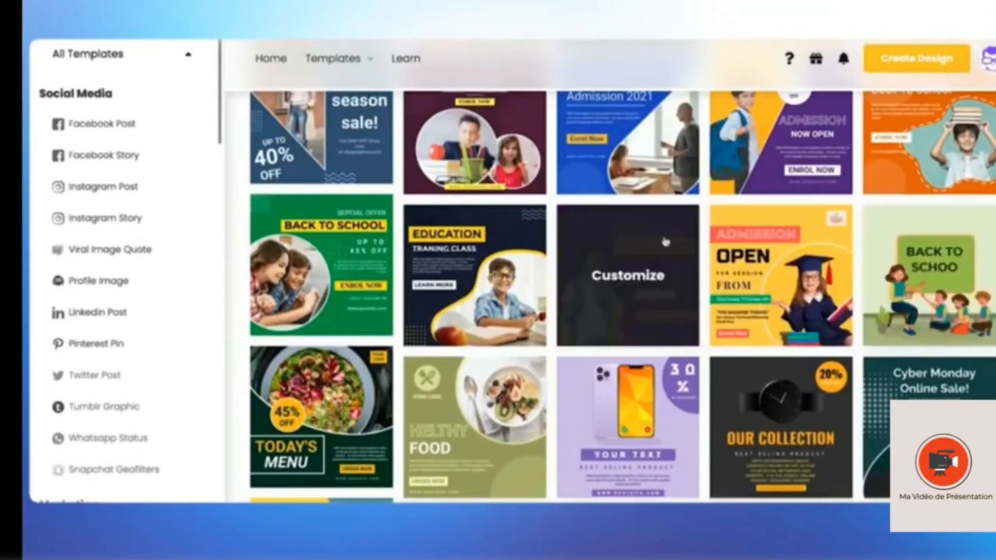
Find the Digital Marketing Agency design among the LinkedIn post templates and open it for customization.
scroll(523, 248, "down", 15)
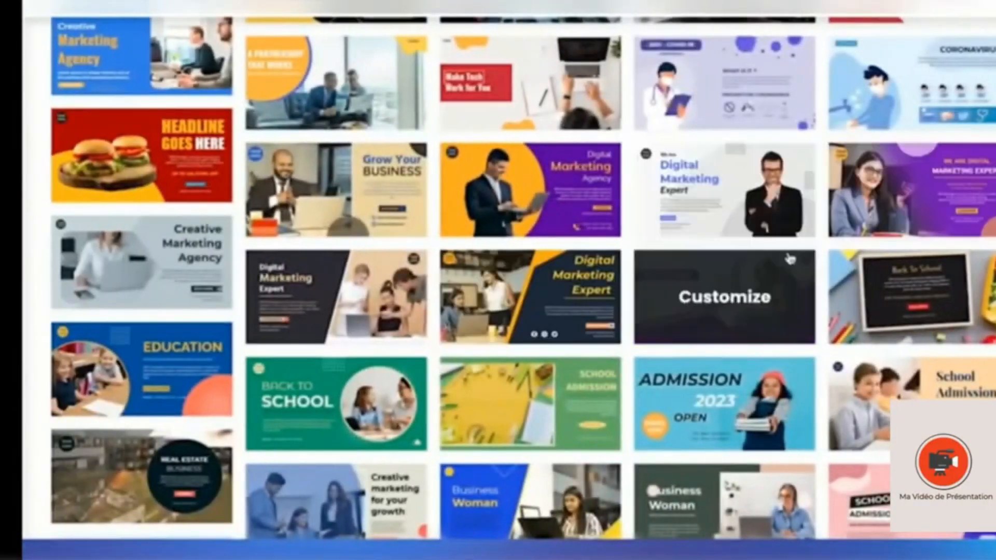
left_click(725, 301)
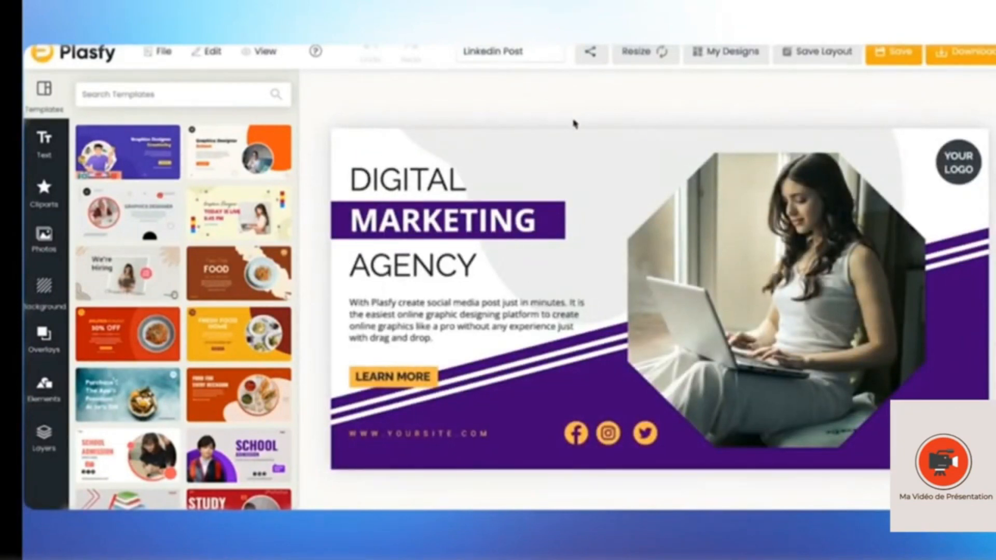
Shift the DIGITAL heading slightly from its original place and replace its wording with "texte".
left_click(434, 183)
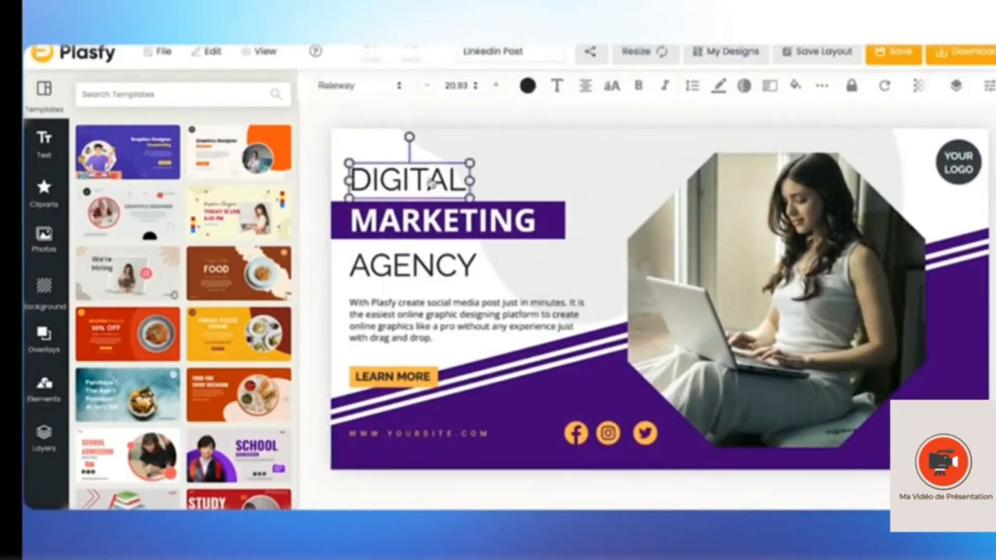
mouse_move(439, 180)
left_mouse_down()
mouse_move(441, 249)
mouse_move(497, 129)
mouse_move(523, 169)
mouse_move(444, 178)
left_mouse_up()
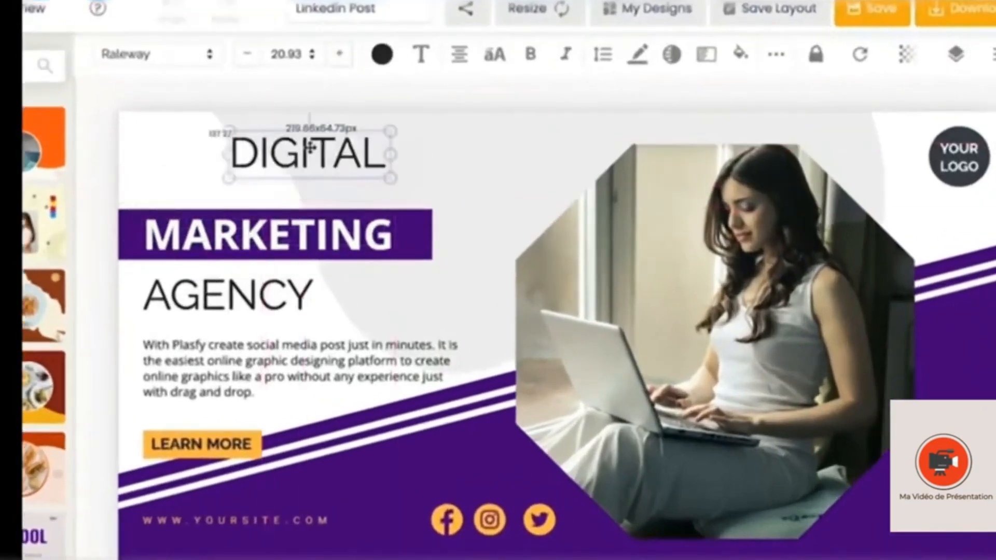
mouse_move(270, 177)
left_mouse_down()
mouse_move(514, 149)
mouse_move(254, 178)
left_mouse_up()
double_click(257, 184)
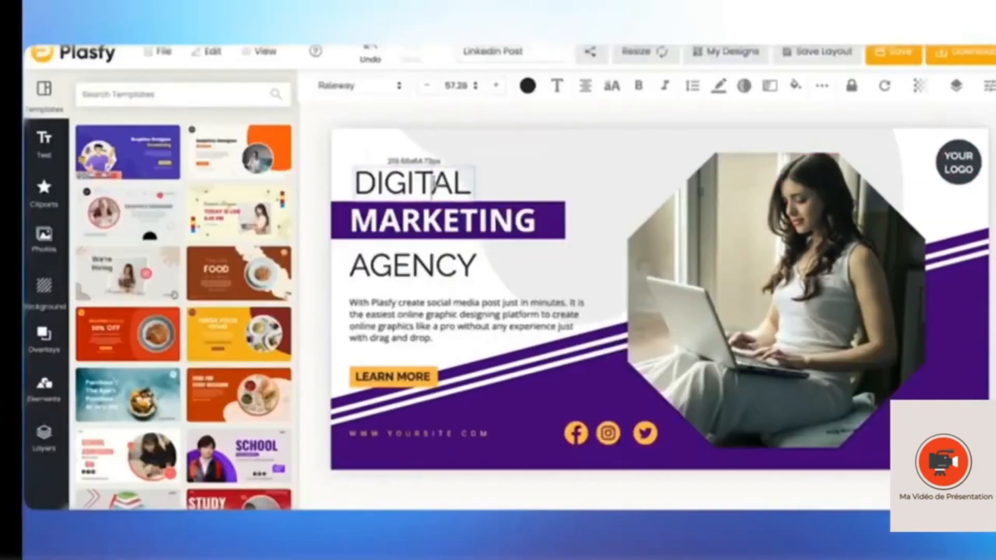
type("texte")
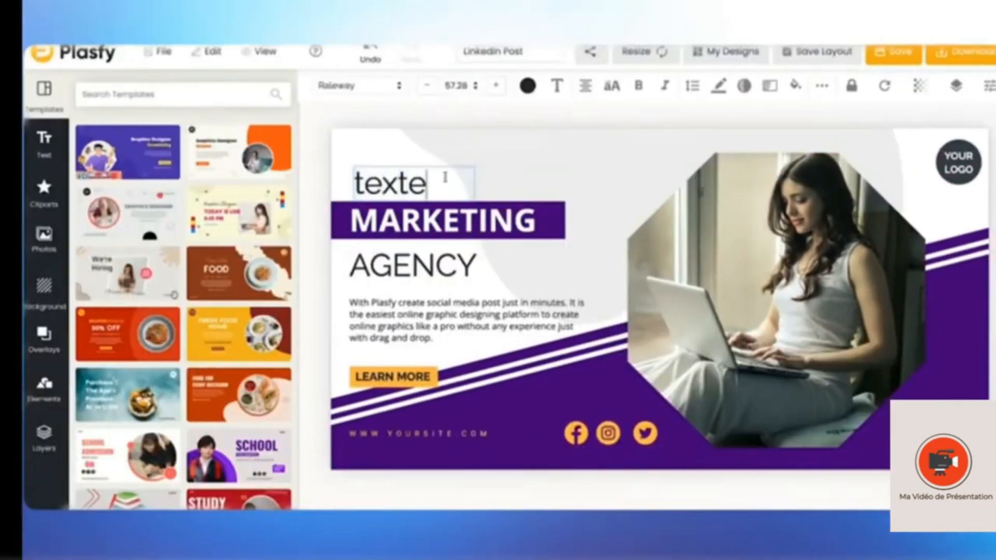
left_click(413, 147)
Change the font of the "texte" heading to Averia Serif Libre.
left_click(386, 184)
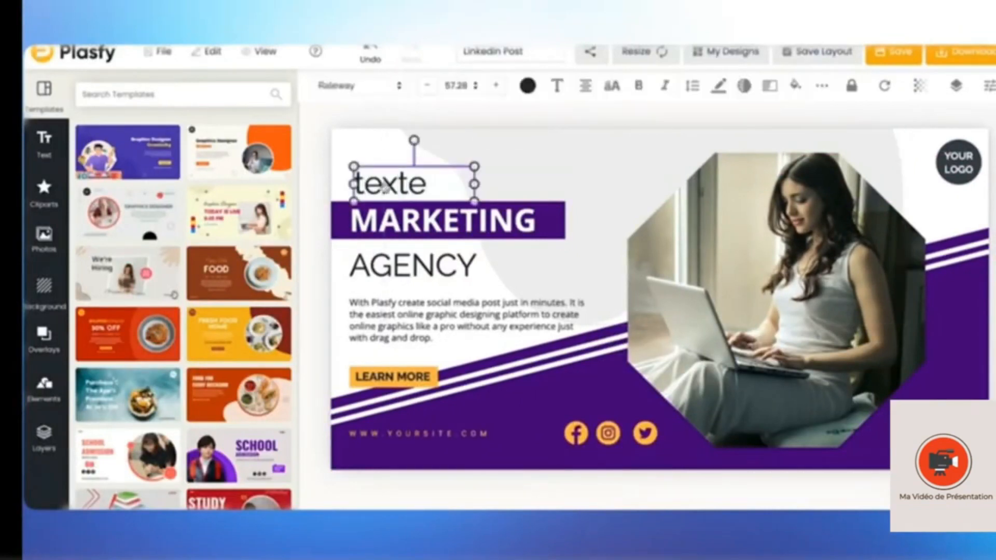
left_click(363, 86)
scroll(373, 216, "down", 10)
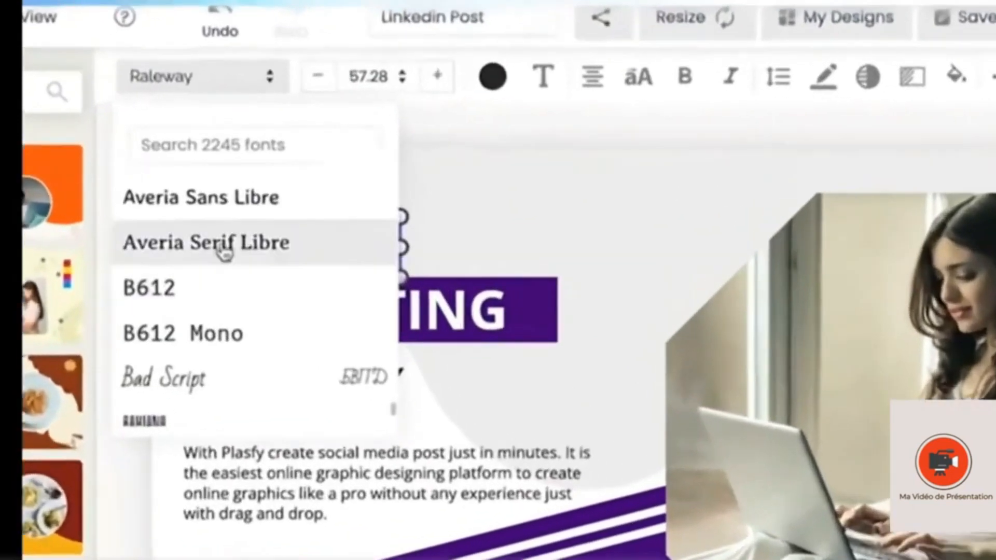
left_click(224, 253)
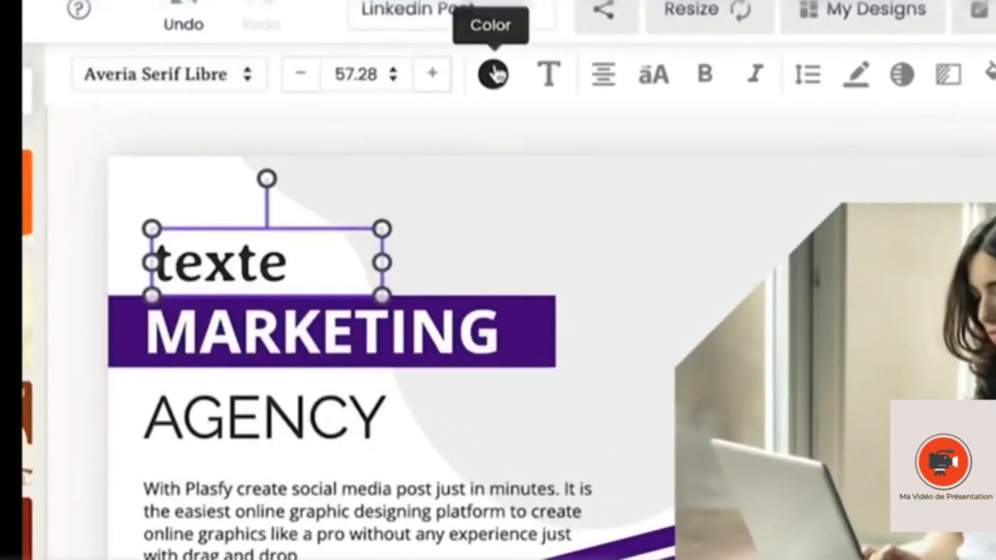
View the color options for the "texte" heading and open its shadow settings.
left_click(494, 74)
left_click(485, 104)
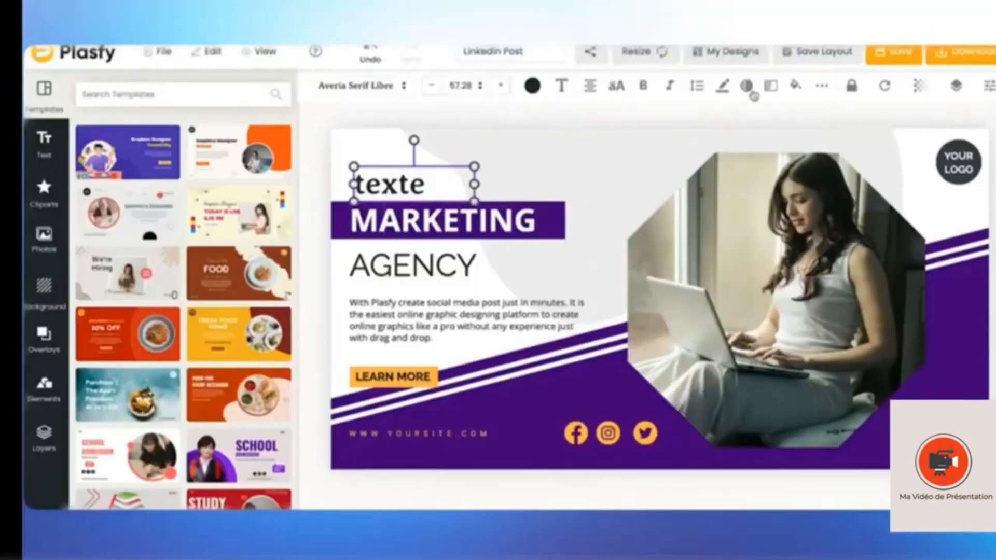
left_click(746, 86)
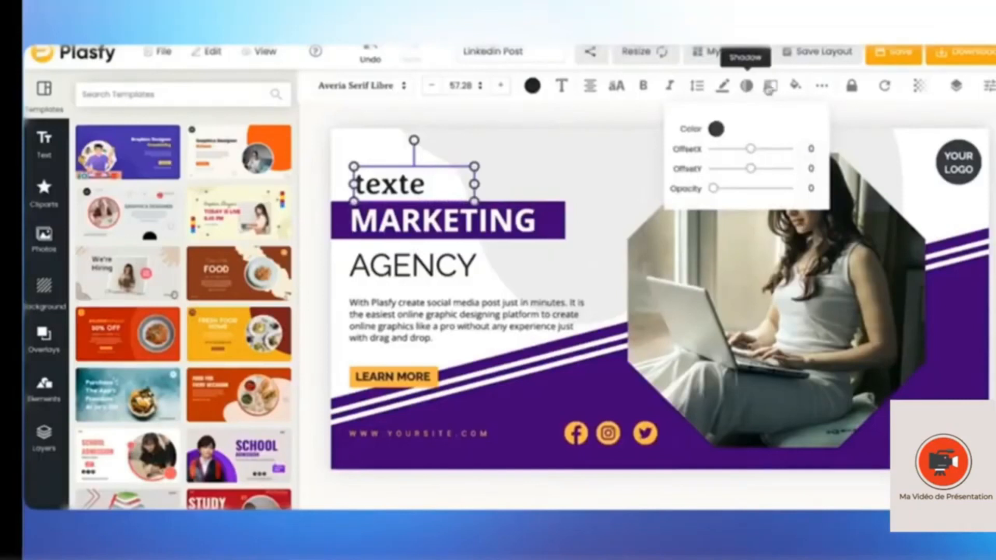
Apply a purple gradient to the "texte" heading and nudge the body paragraph slightly out of its original place.
left_click(771, 86)
left_click(758, 200)
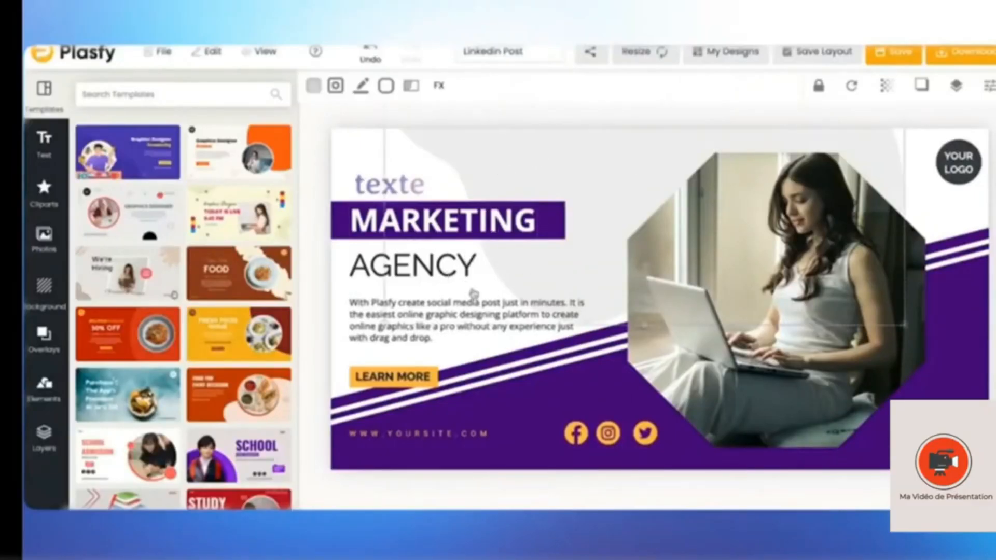
left_click(388, 328)
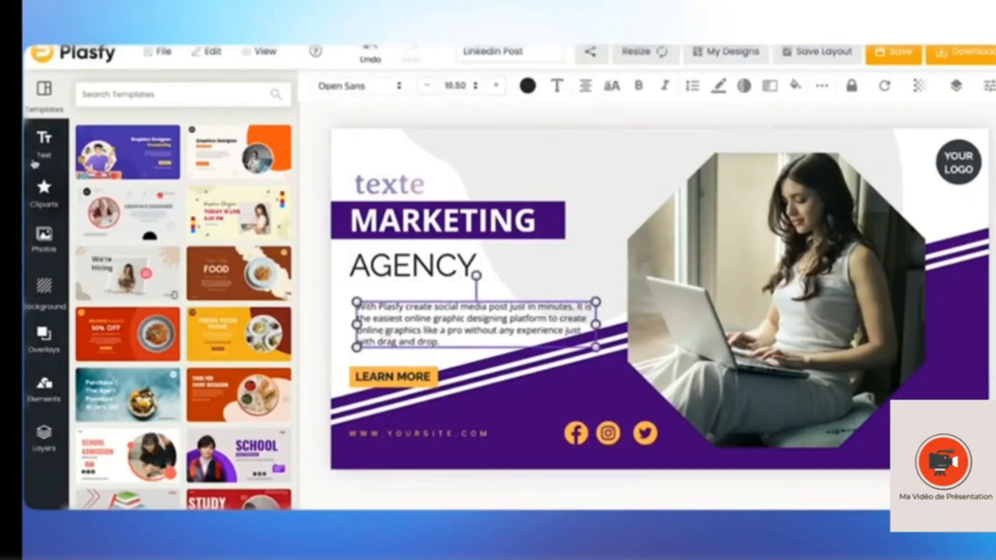
Browse the ready-made text designs and add the yellow SHOP NOW design to the post.
left_click(45, 148)
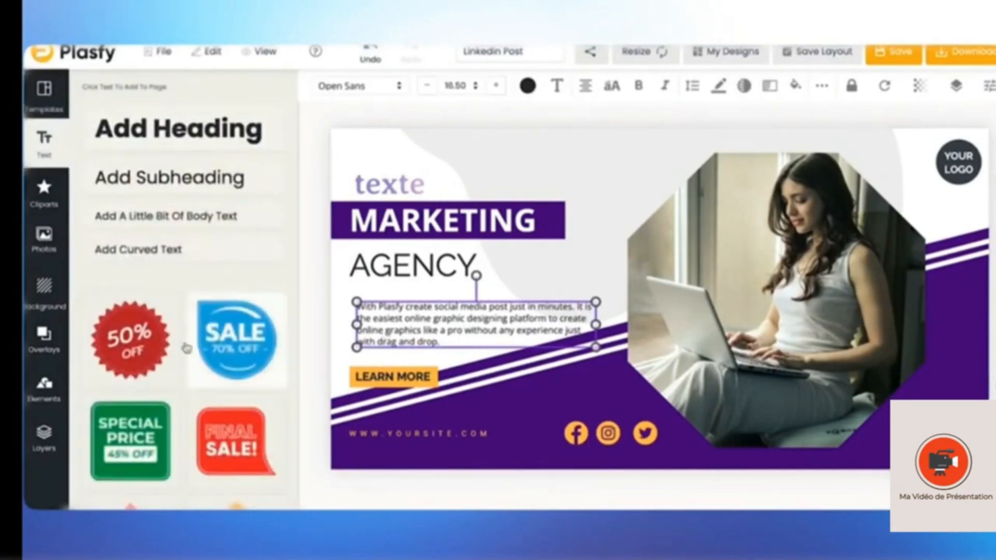
scroll(186, 348, "down", 10)
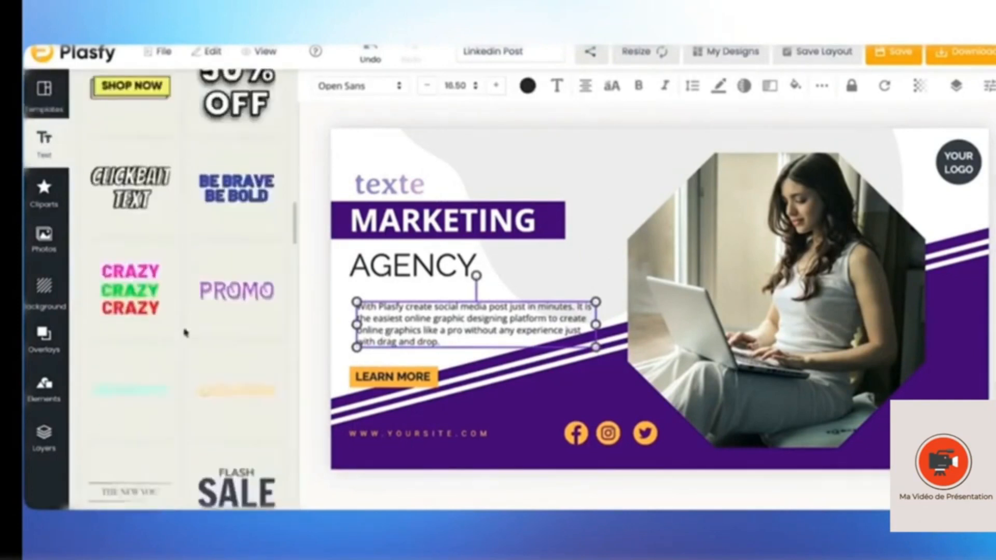
scroll(185, 332, "up", 4)
left_click(141, 284)
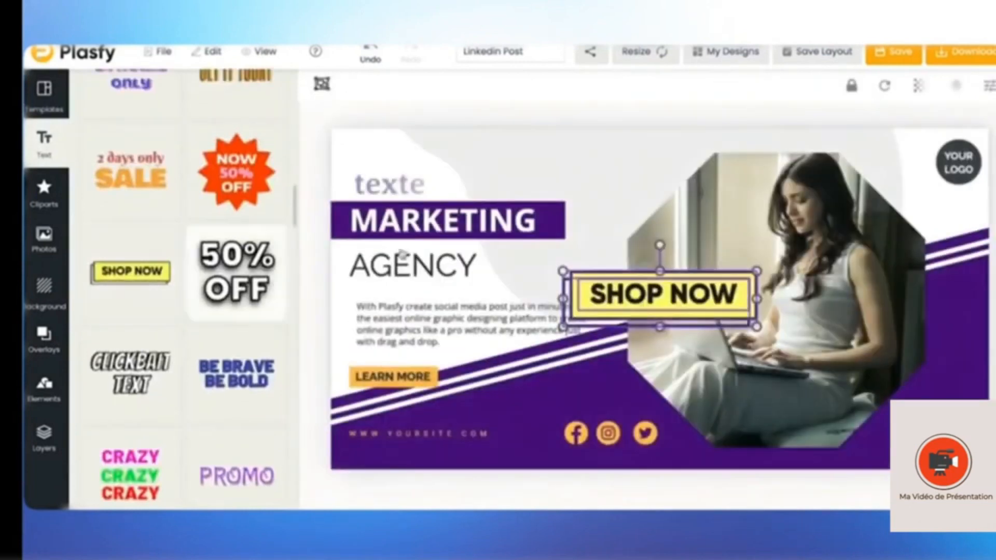
Replace the SHOP NOW wording with "Appel à l'action" and widen its text box so it fits on one line.
left_click(679, 300)
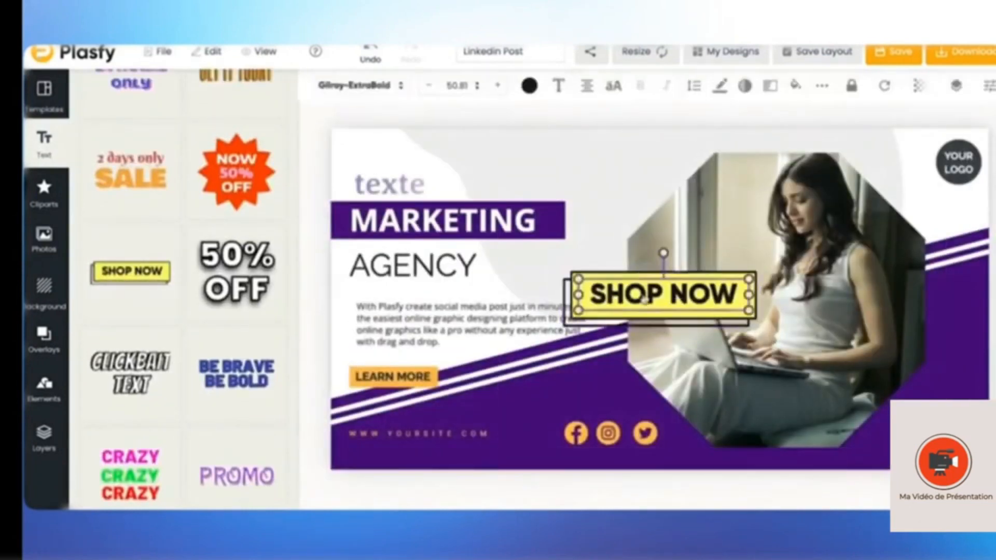
double_click(641, 294)
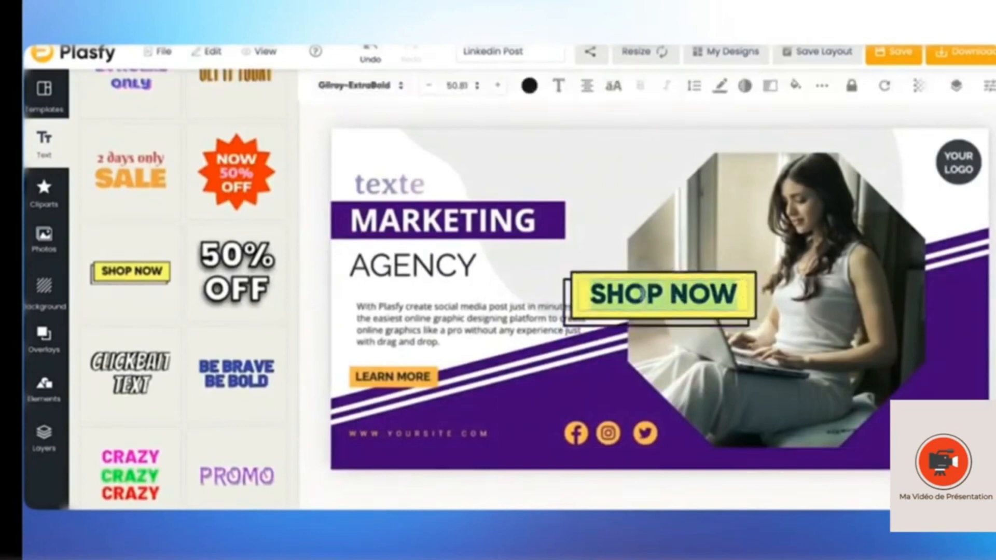
type("Appel a")
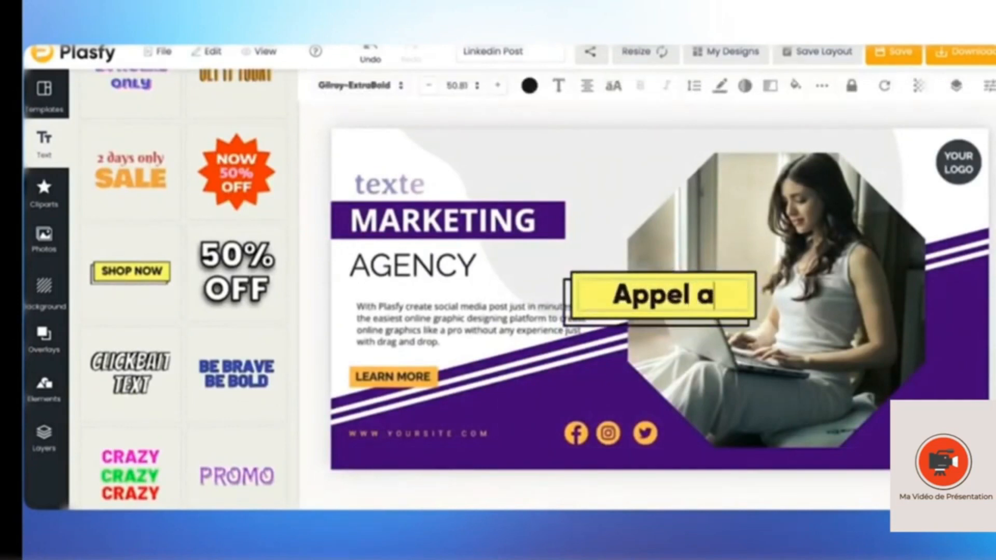
key("BackSpace")
type("à l'action")
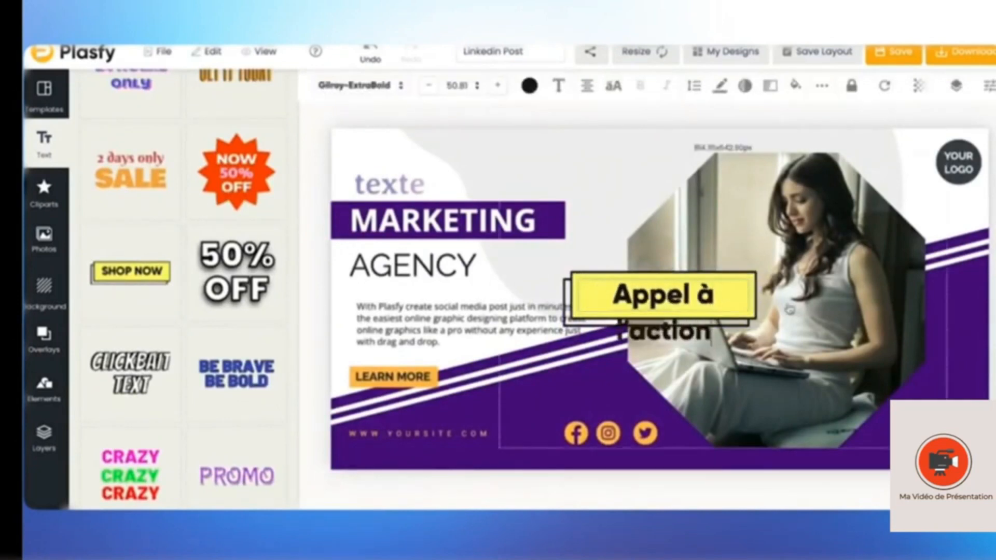
left_click_drag(755, 310, 732, 299)
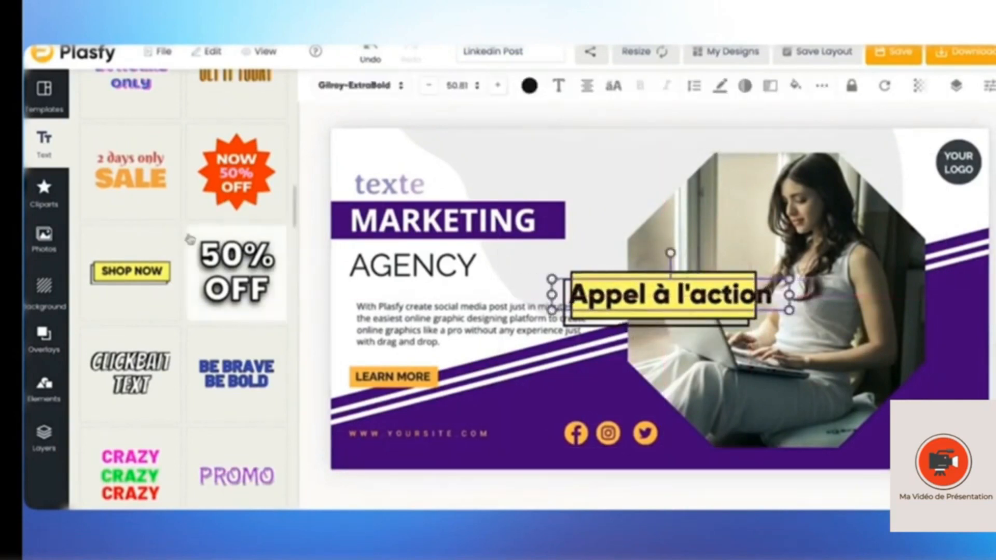
Look through the clipart library's categories, from Shapes and 3D Graphics down to Stickers and Trust Badges.
left_click(44, 191)
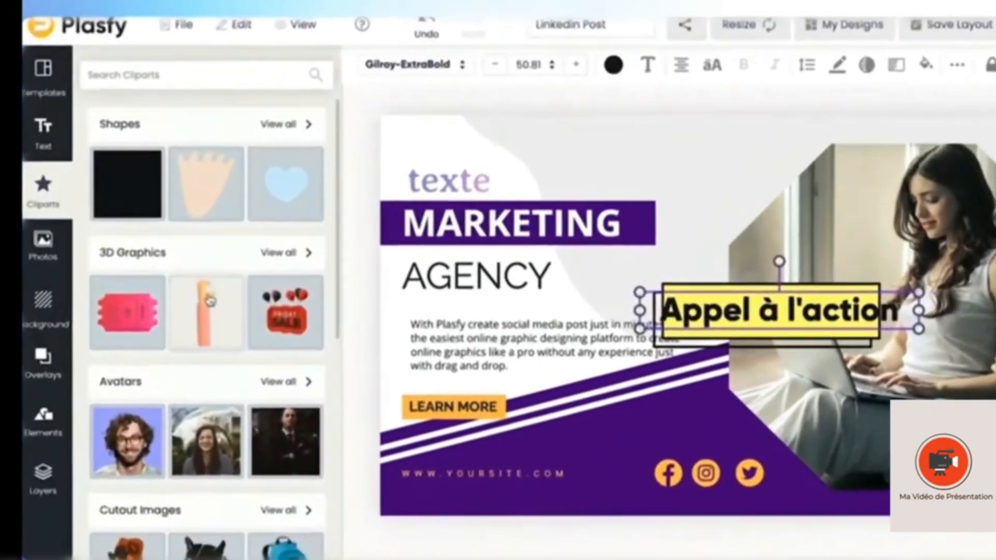
scroll(211, 300, "down", 15)
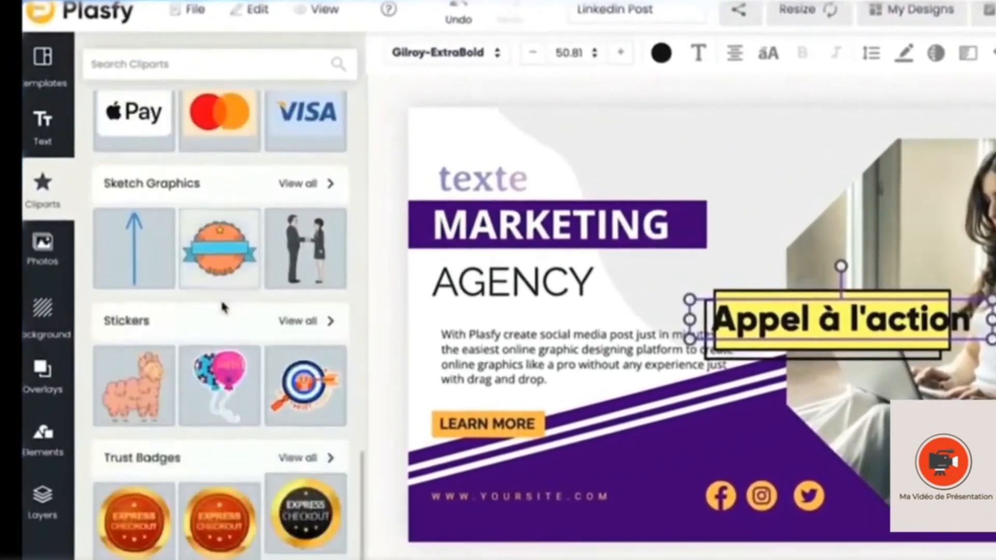
scroll(223, 307, "up", 7)
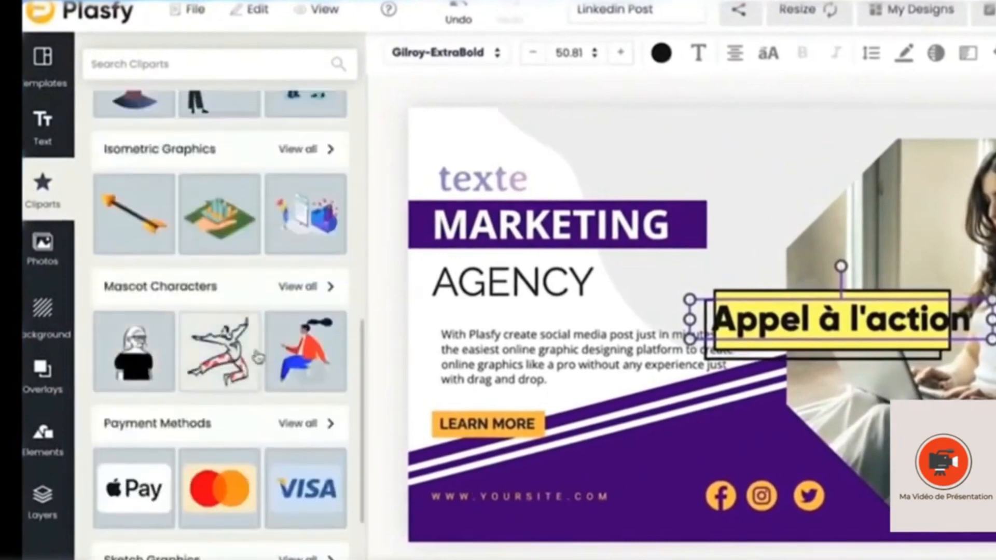
scroll(257, 357, "up", 8)
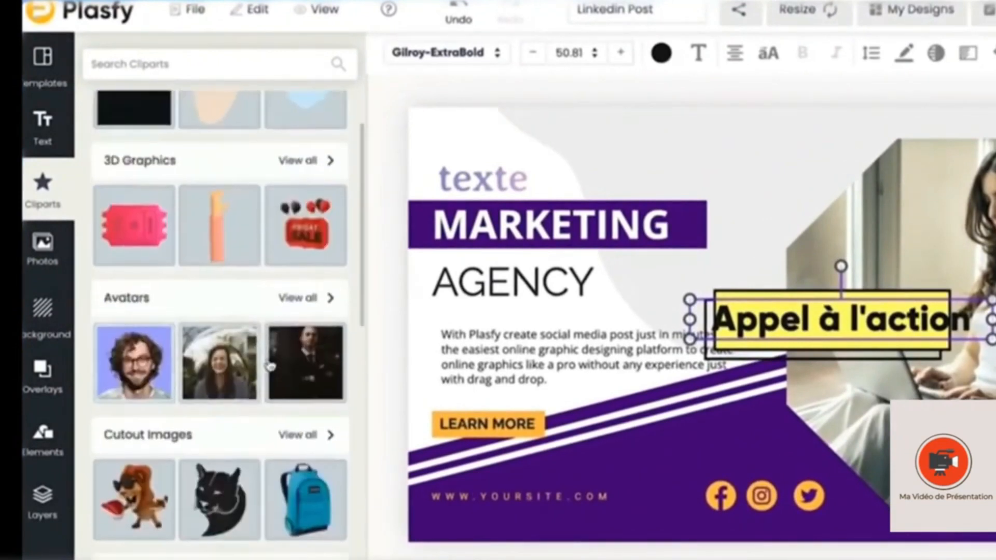
scroll(268, 364, "up", 2)
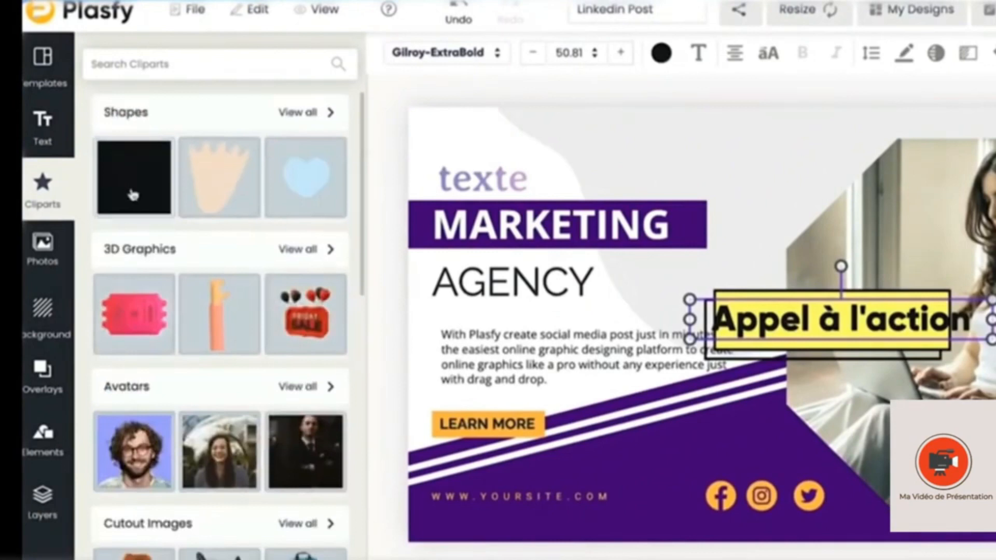
scroll(203, 334, "down", 2)
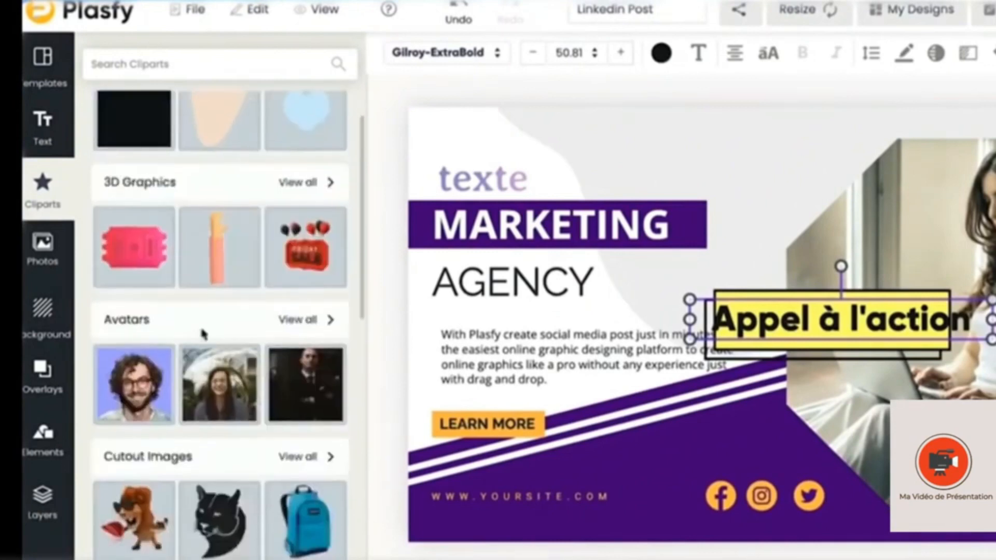
Examine the 3D Graphics cliparts, including the Appliances set in 3D Bay, and return to the category list.
left_click(306, 182)
scroll(241, 285, "down", 5)
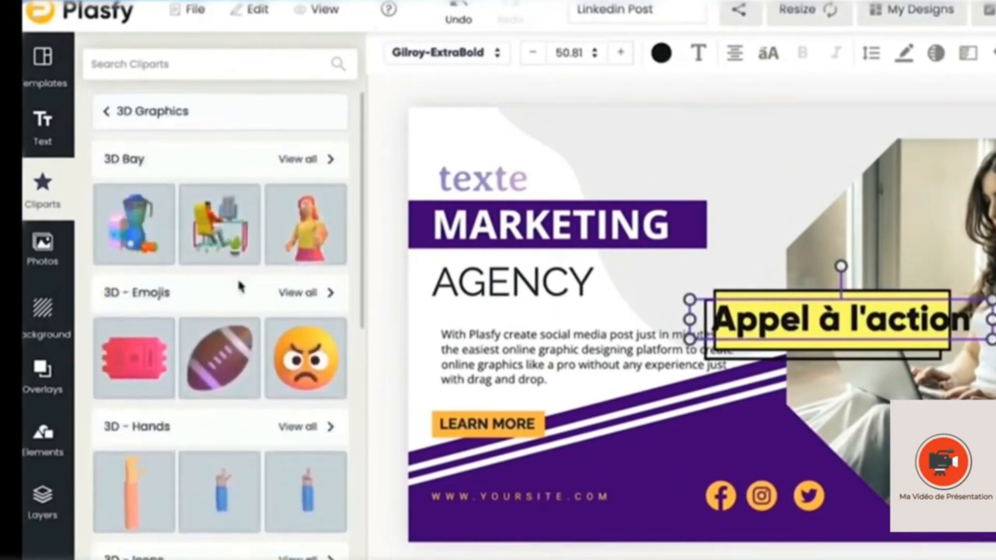
scroll(241, 285, "up", 5)
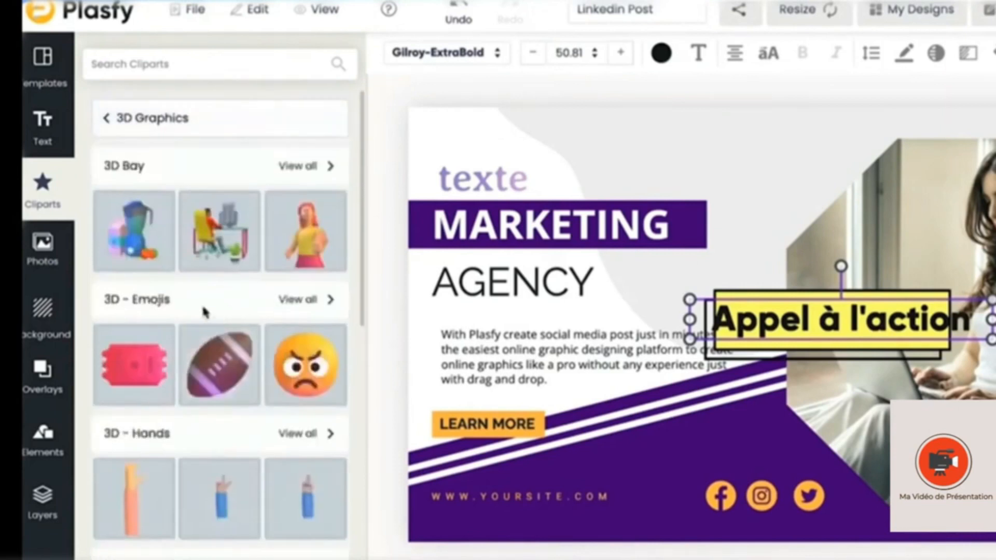
left_click(314, 167)
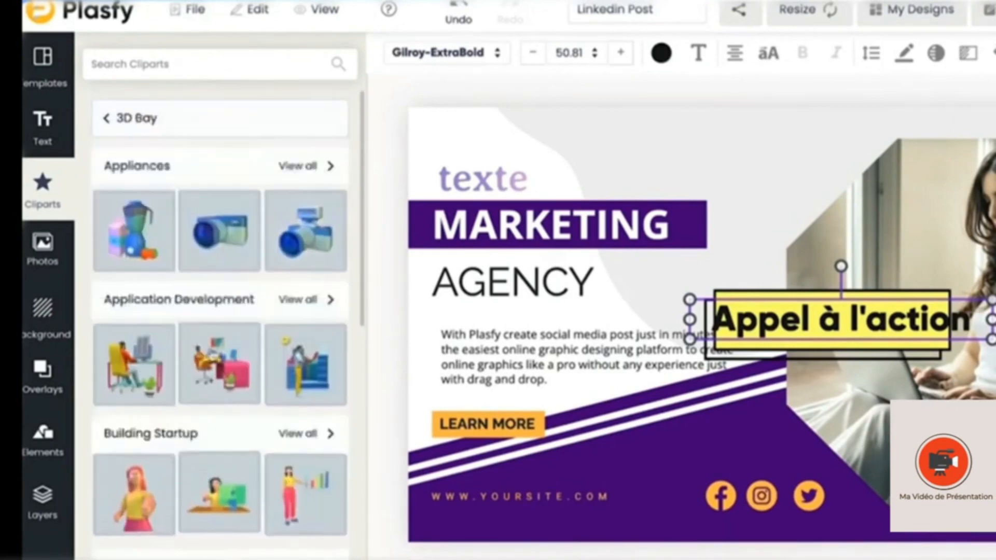
left_click(298, 166)
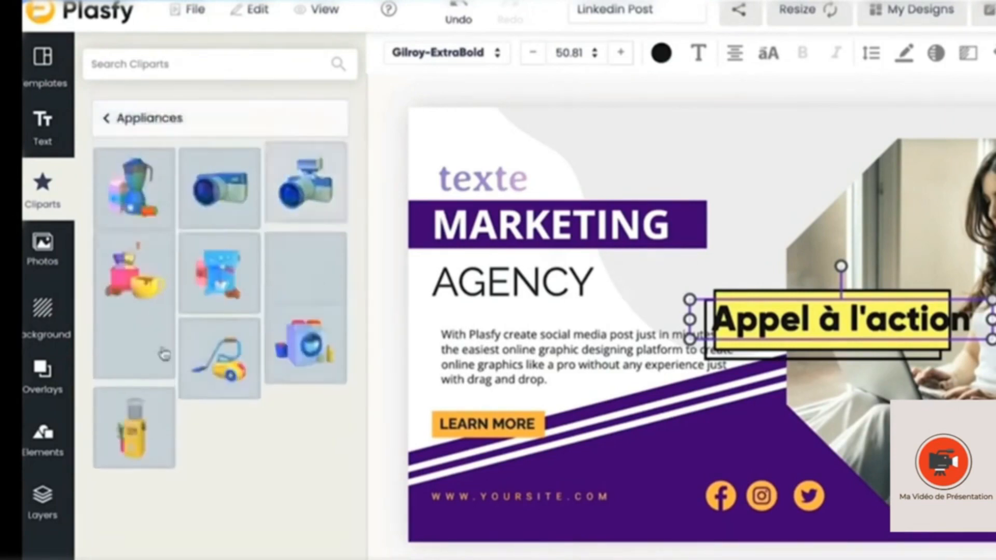
left_click(107, 120)
left_click(106, 119)
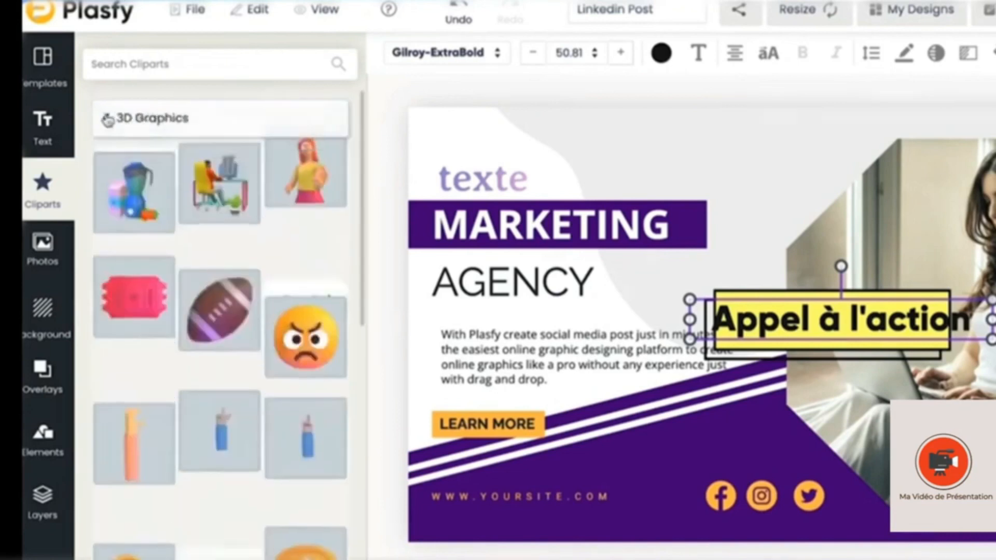
left_click(107, 118)
Add the headscarf figure from the Black and White Characters mascots and place it in the design's lower-left corner.
scroll(262, 254, "down", 10)
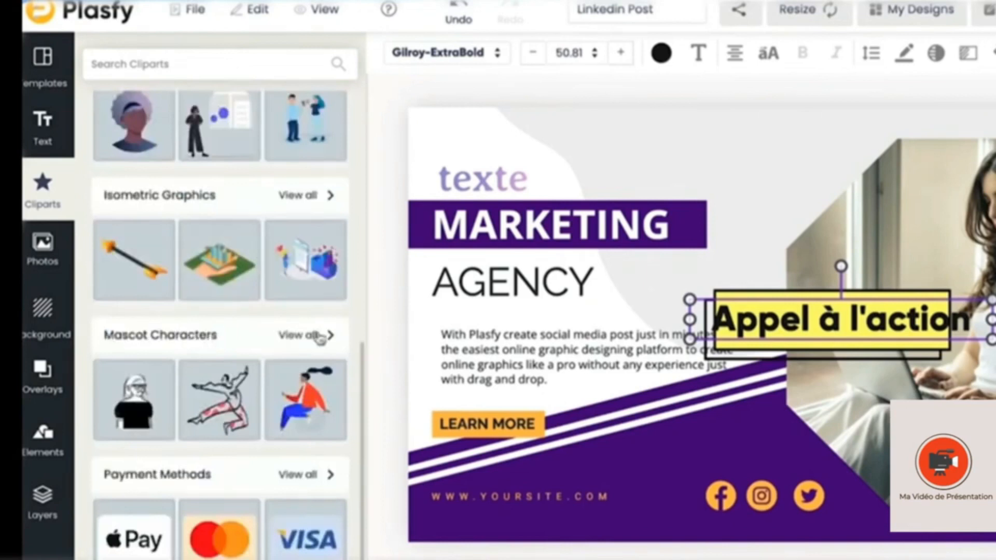
left_click(319, 335)
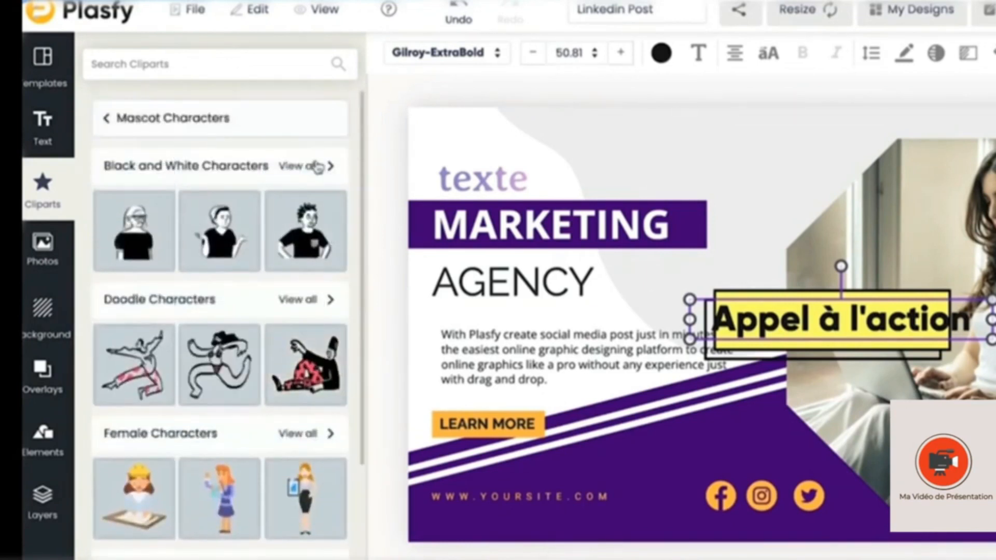
left_click(317, 166)
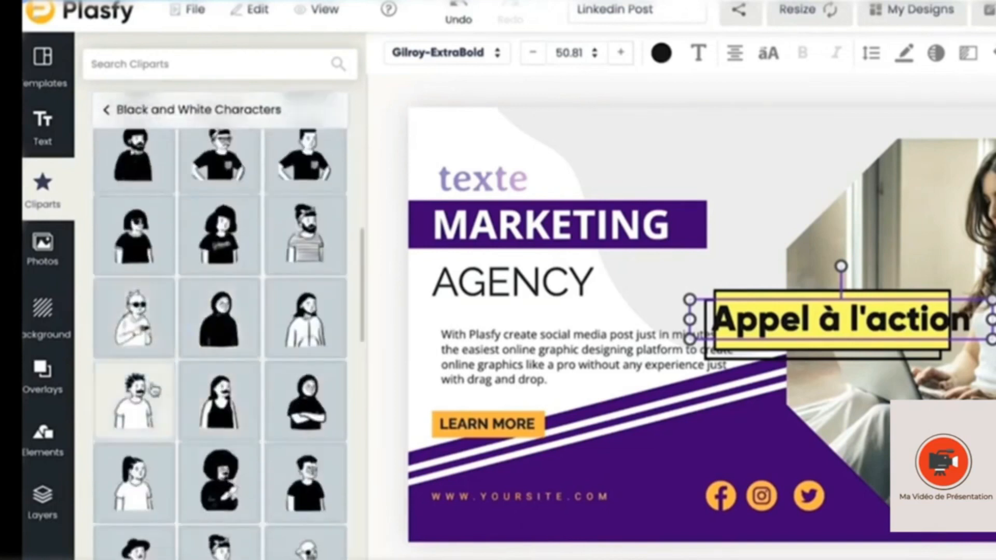
left_click(221, 319)
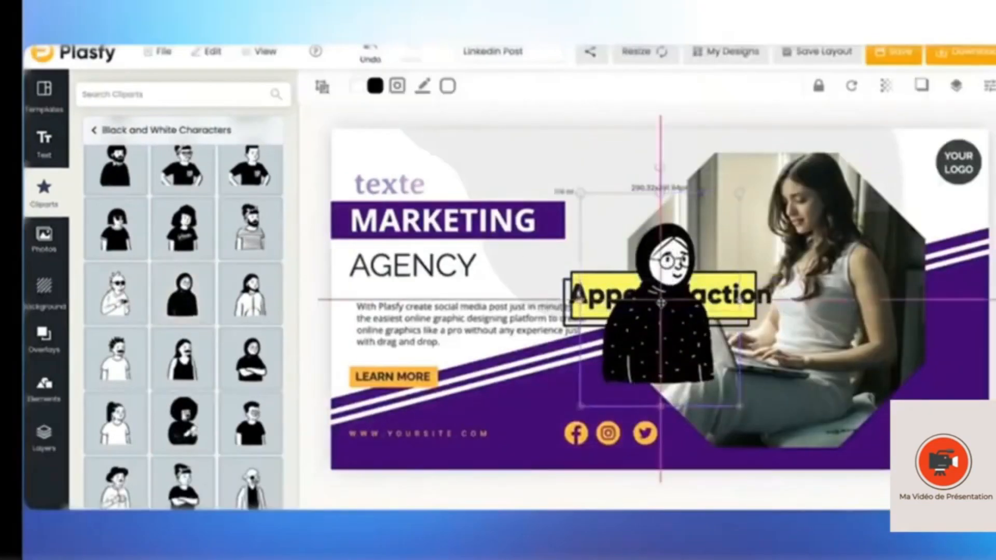
left_click_drag(660, 303, 392, 386)
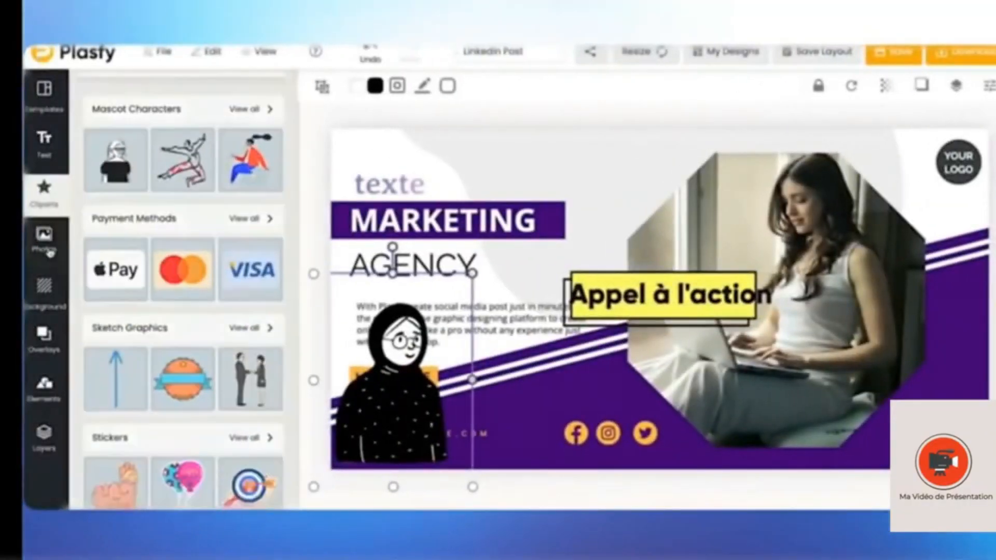
Search the Pixabay photos for "Business".
left_click(48, 251)
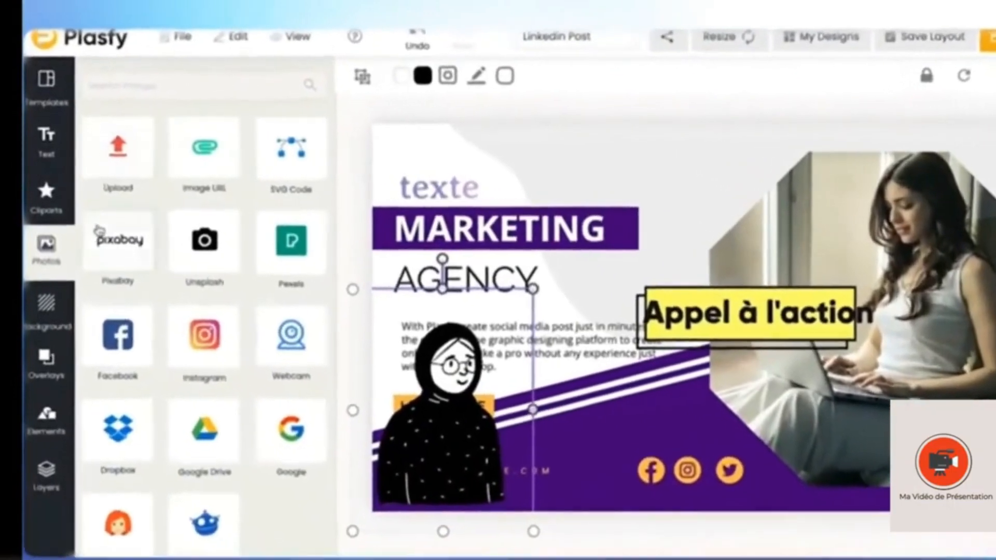
left_click(109, 230)
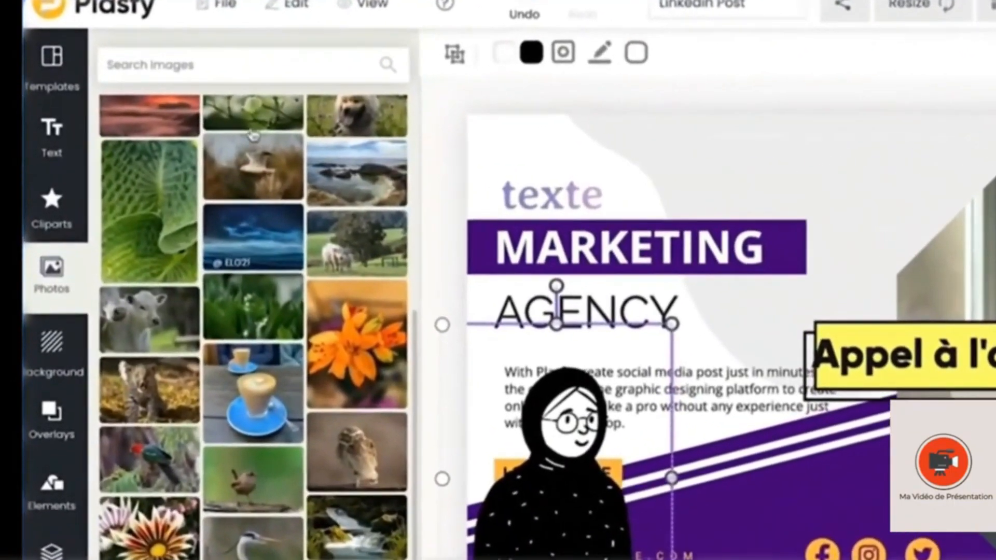
left_click(224, 67)
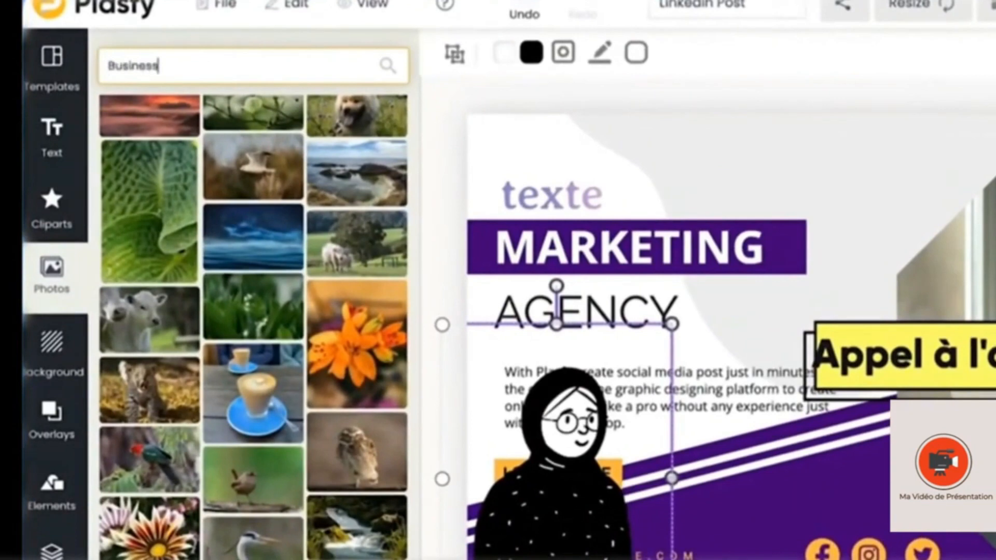
key("Return")
scroll(315, 394, "up", 5)
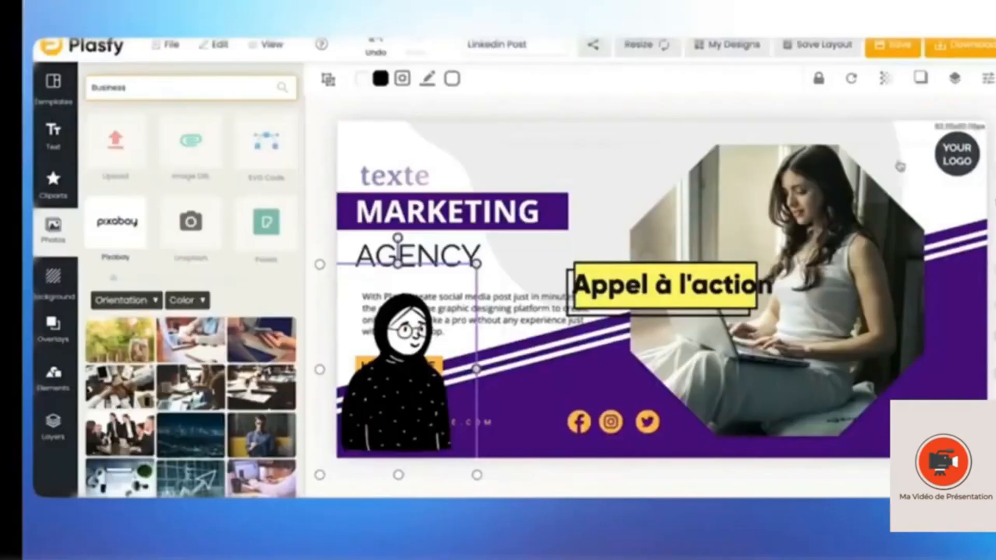
Replace the octagonal photo with the Pixabay picture of a person working at a desk and shift it right within its frame.
left_click(959, 249)
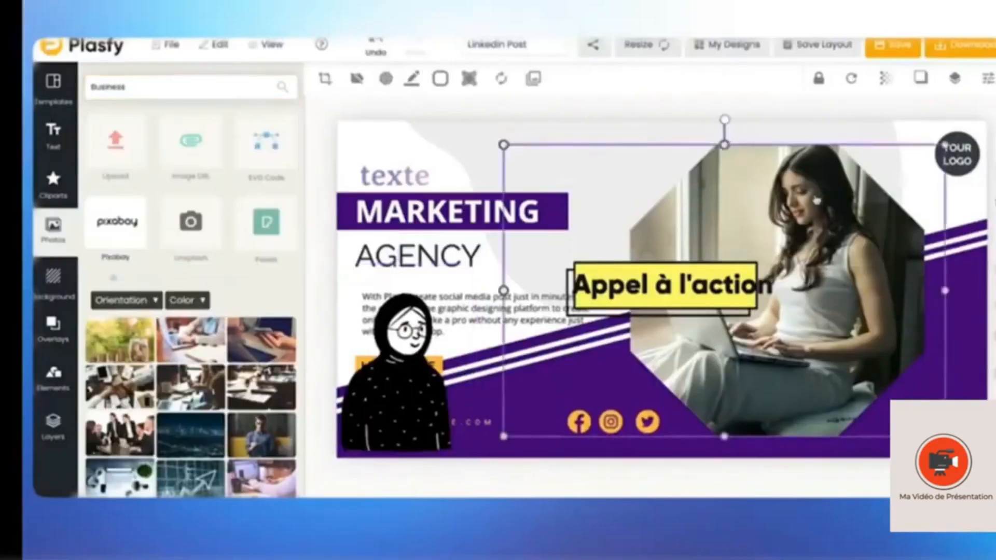
left_click(207, 332)
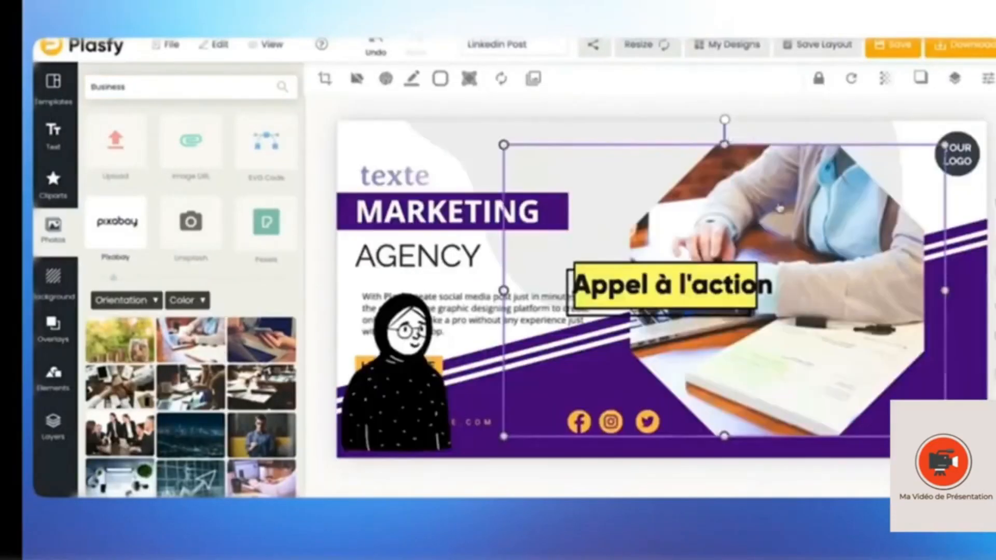
left_click_drag(780, 207, 882, 218)
double_click(830, 243)
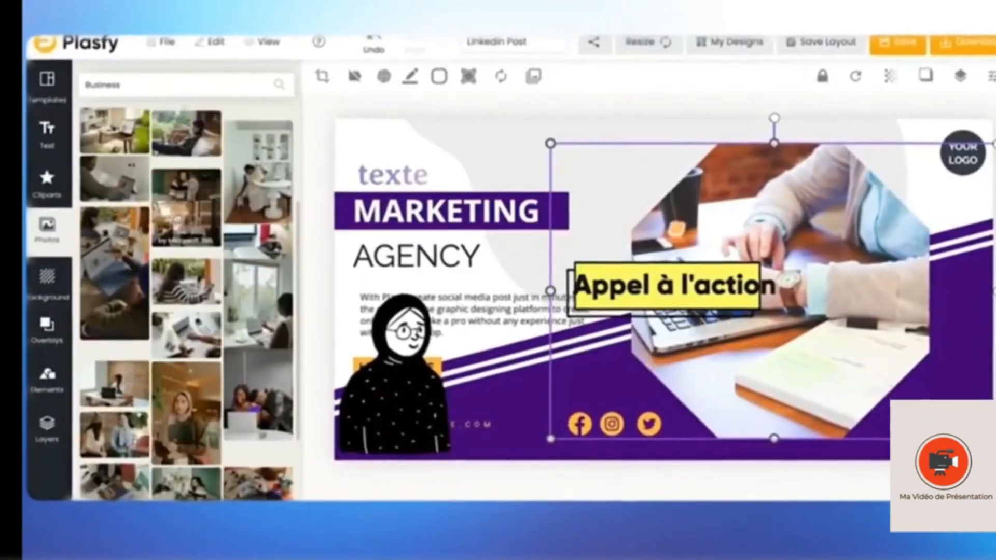
Try a pink gradient on the purple lower shape and browse the Android Phones mockups among the overlays.
left_click(184, 223)
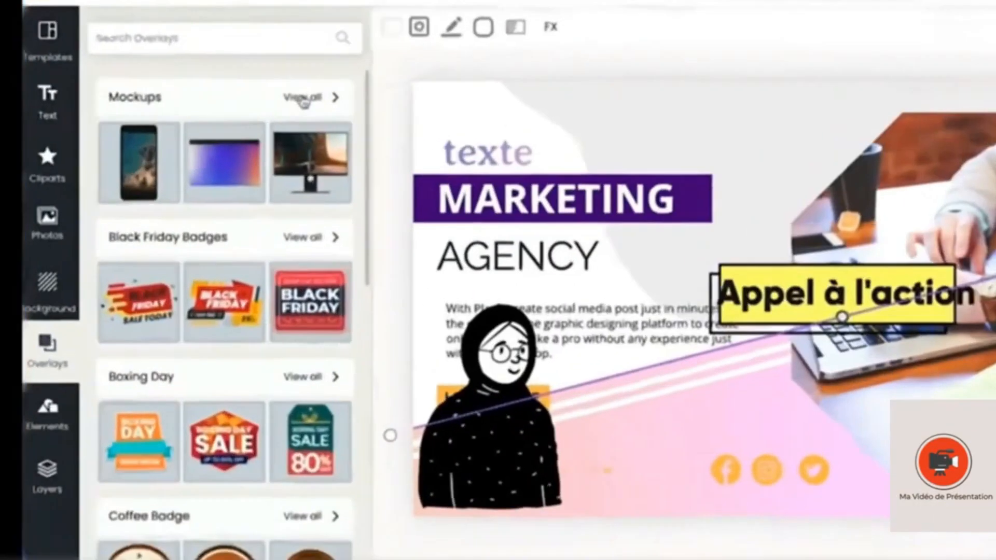
left_click(251, 133)
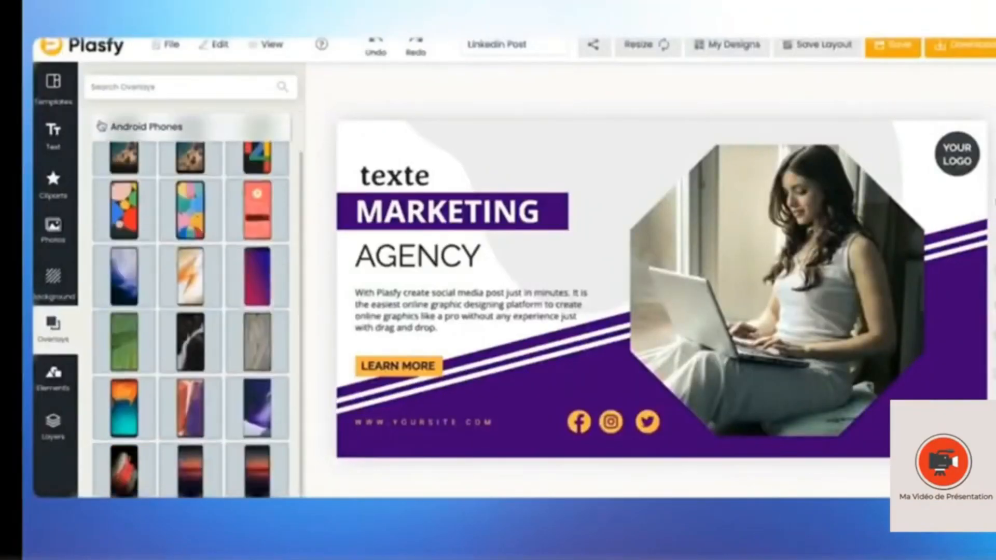
Examine the Browser Mockups and Desktop Mockups collections among the overlays.
left_click(102, 127)
left_click(246, 278)
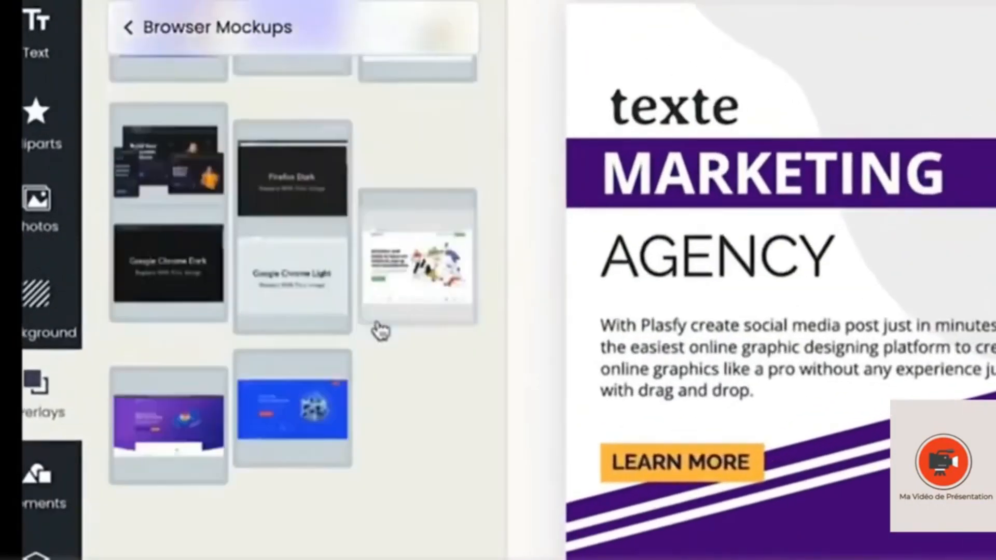
left_click(129, 28)
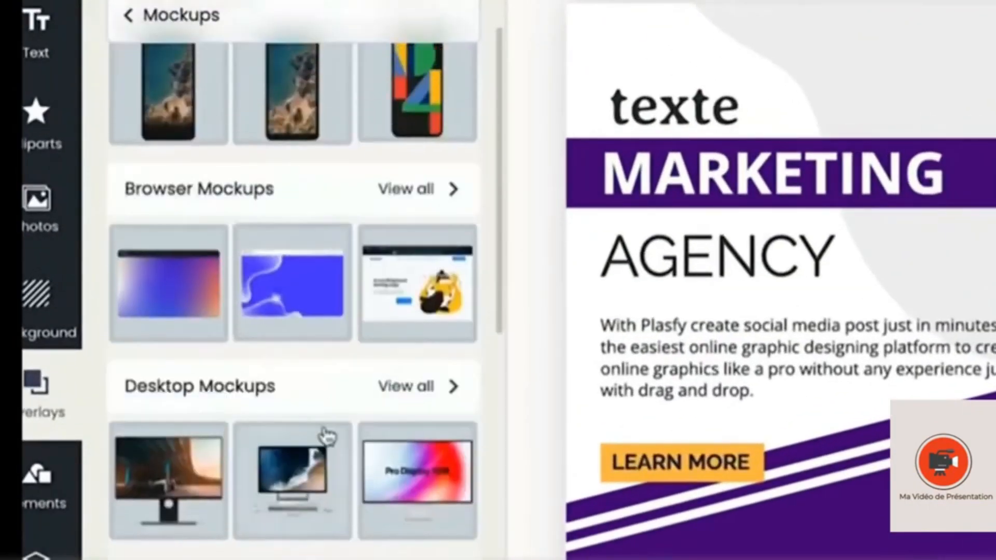
left_click(423, 391)
left_click(137, 35)
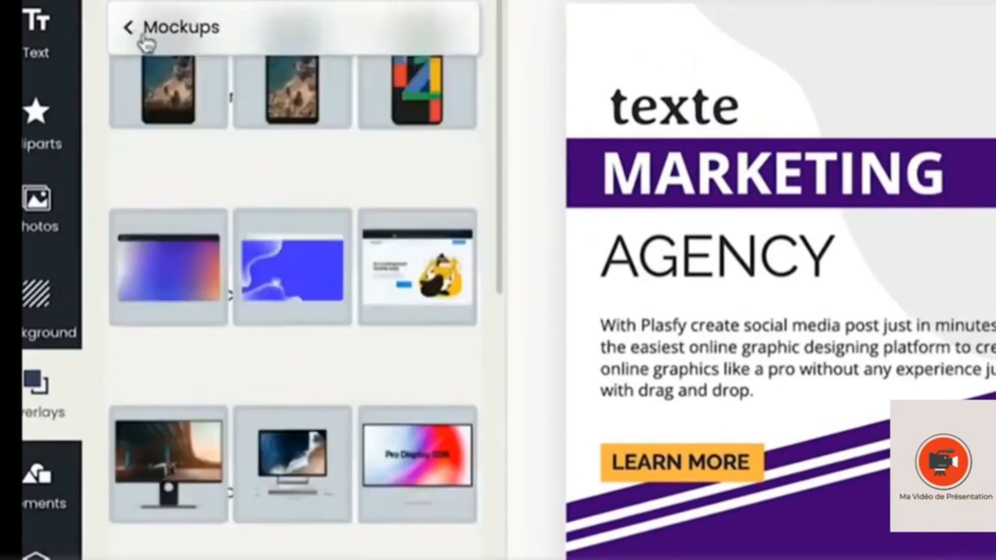
scroll(340, 276, "down", 10)
scroll(349, 195, "up", 10)
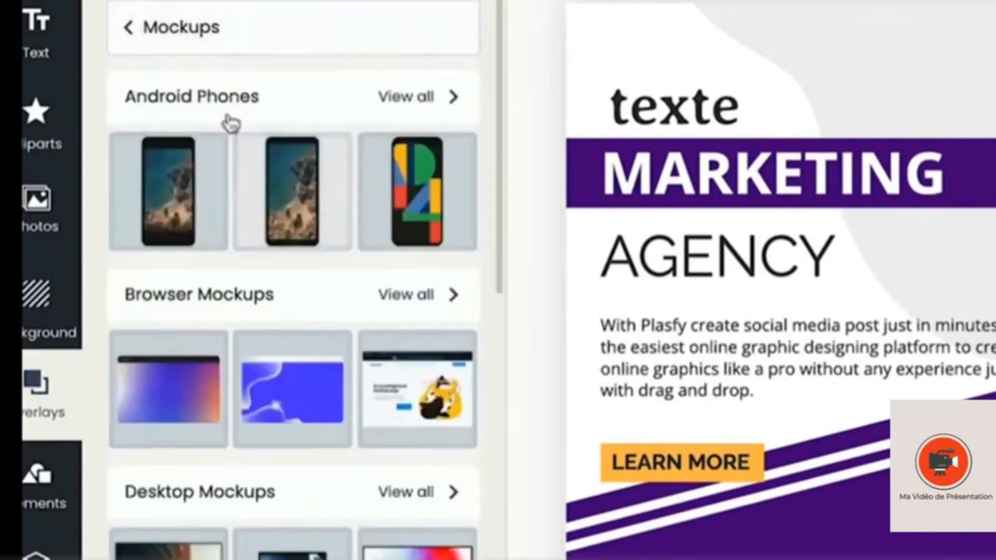
left_click(128, 28)
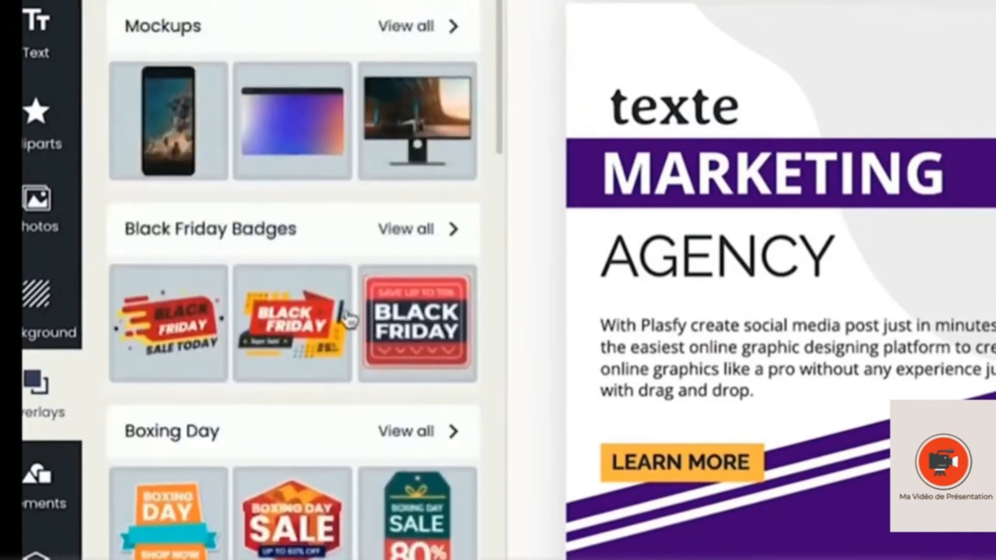
Add the round Best Discount badge from the Black Friday Badges, enlarge it over the photo and try editing its "BLACK" text.
scroll(355, 308, "down", 2)
left_click(438, 127)
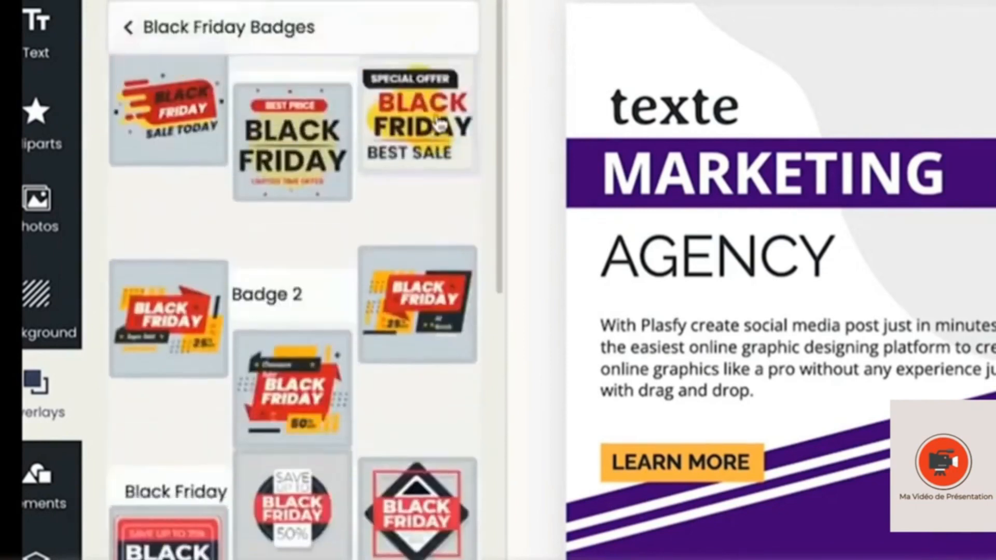
scroll(323, 277, "down", 10)
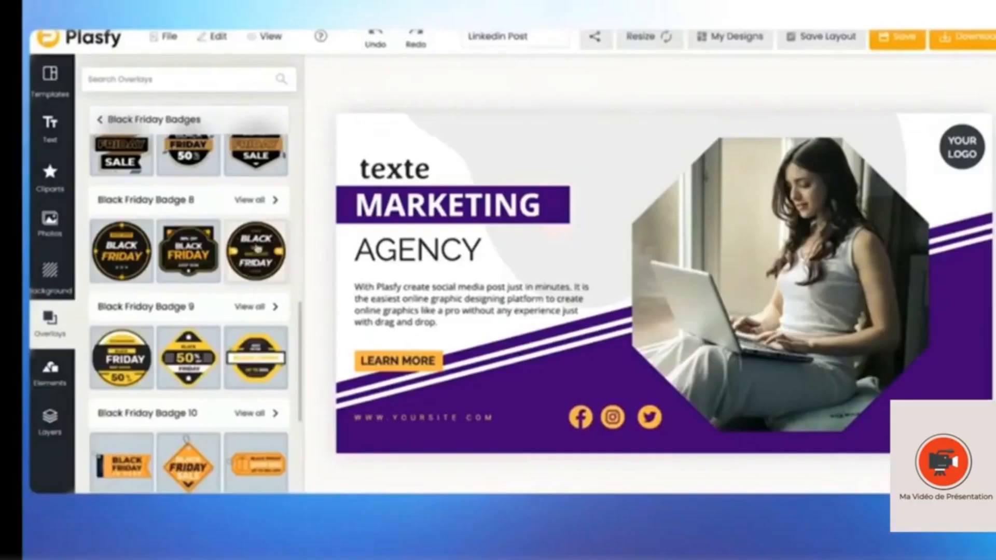
left_click(255, 249)
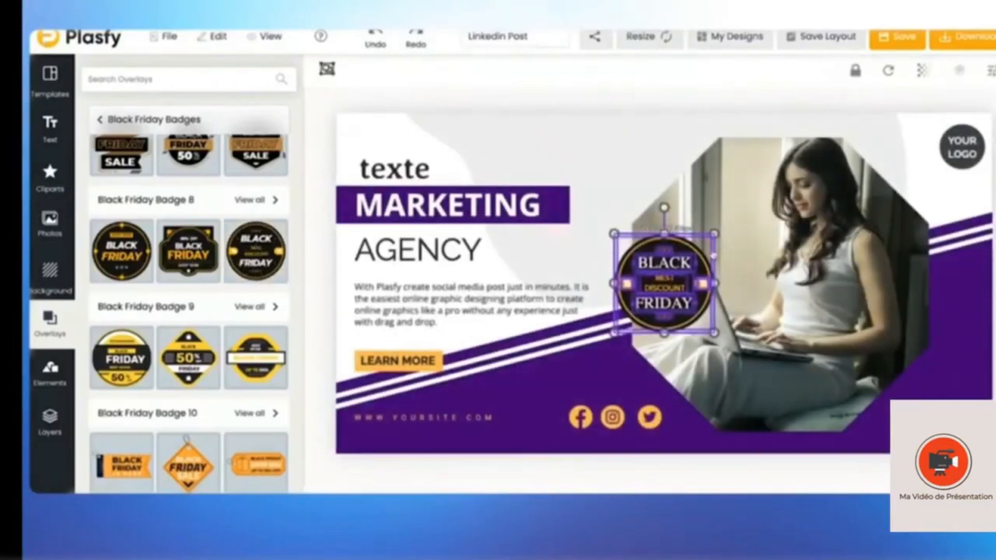
left_click_drag(714, 234, 795, 150)
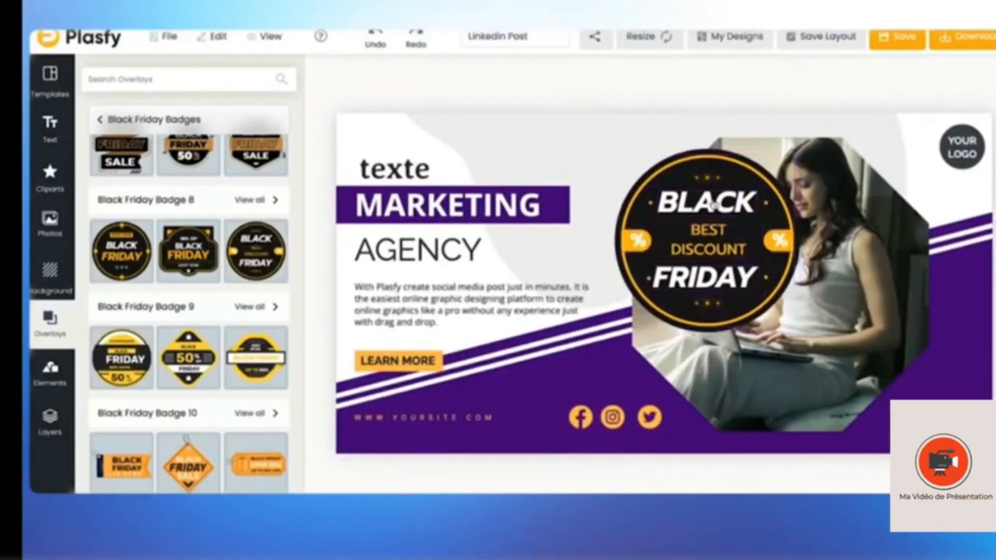
left_click(713, 206)
double_click(713, 204)
type("T")
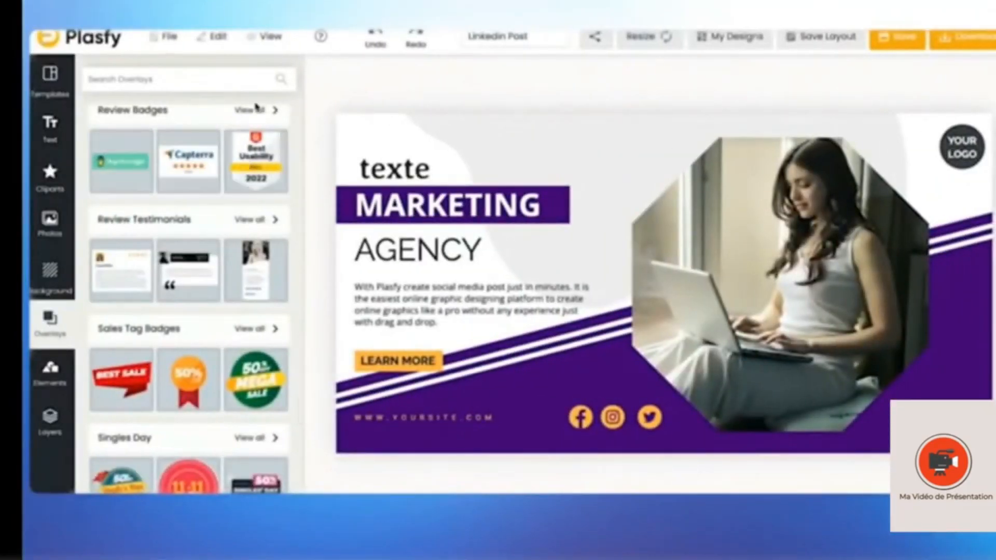
Add the first Review Testimonials card, enlarge it over the octagonal photo and try editing its contents.
left_click(255, 109)
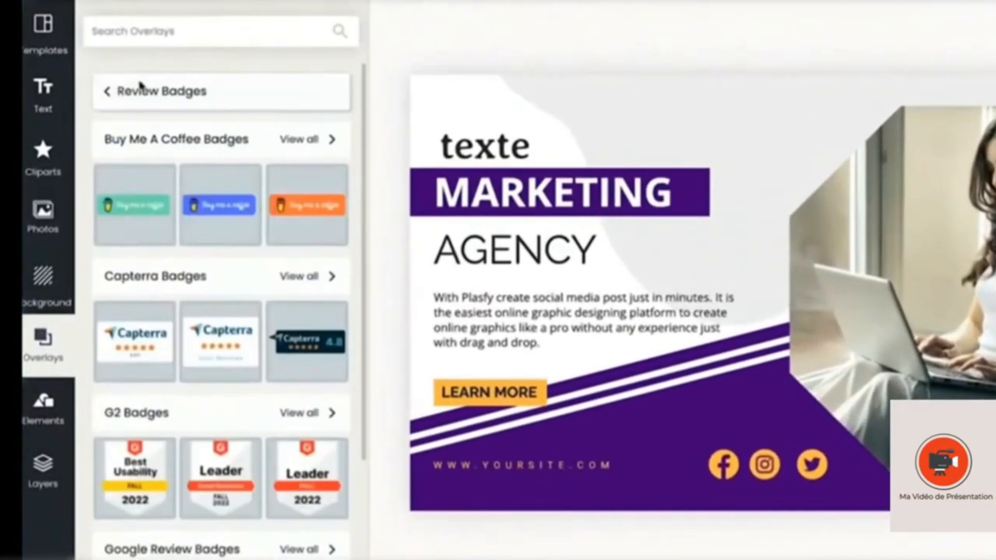
left_click(140, 85)
scroll(222, 224, "down", 10)
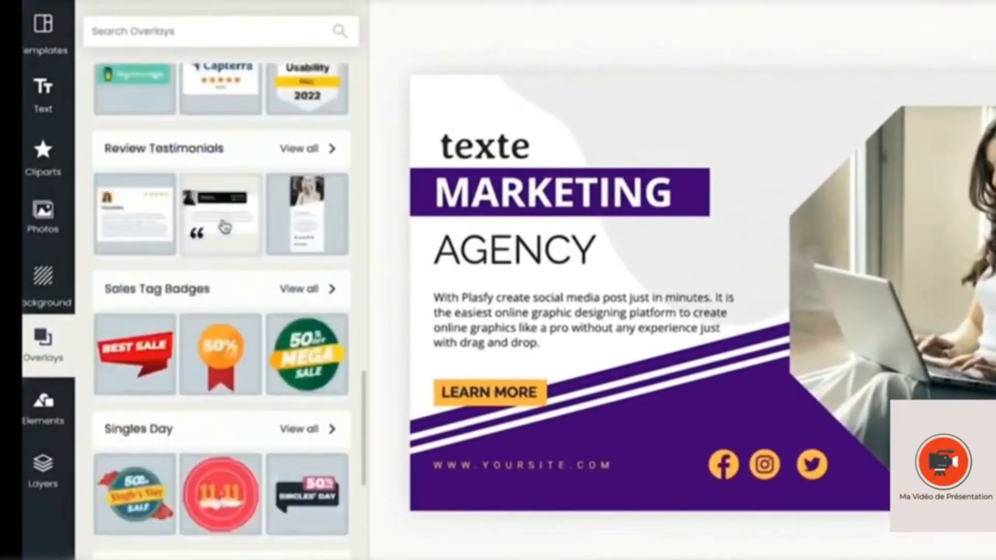
left_click(317, 150)
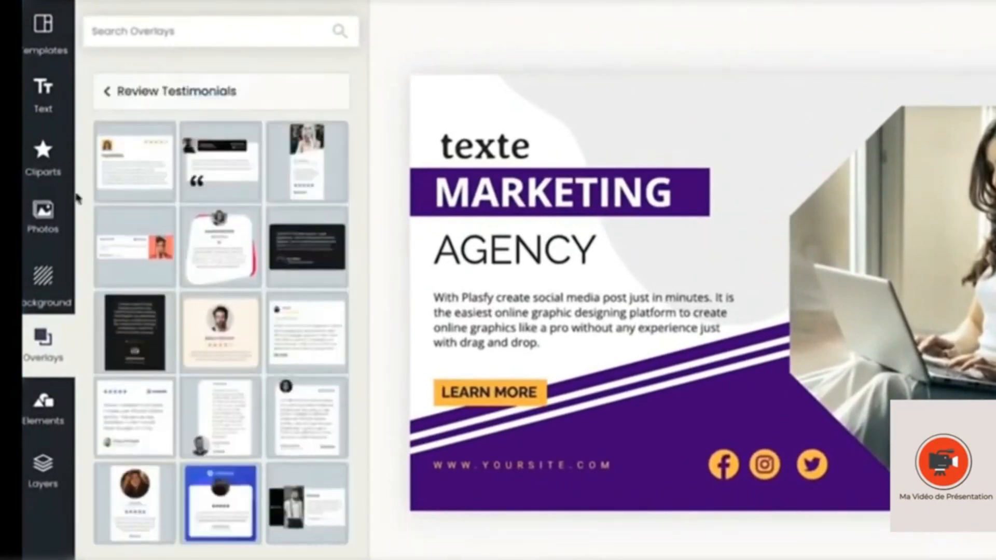
left_click(143, 175)
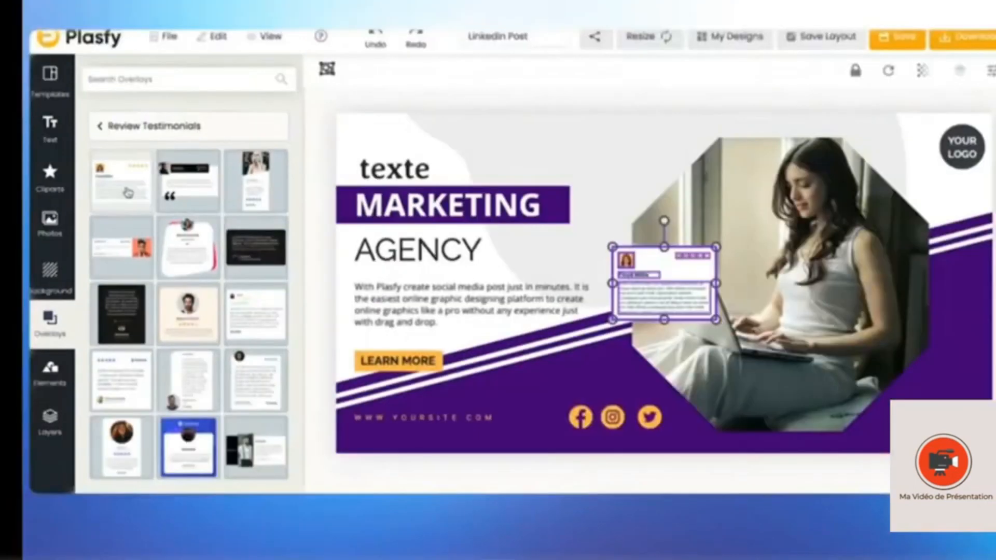
left_click_drag(716, 247, 907, 111)
left_click(763, 251)
double_click(761, 247)
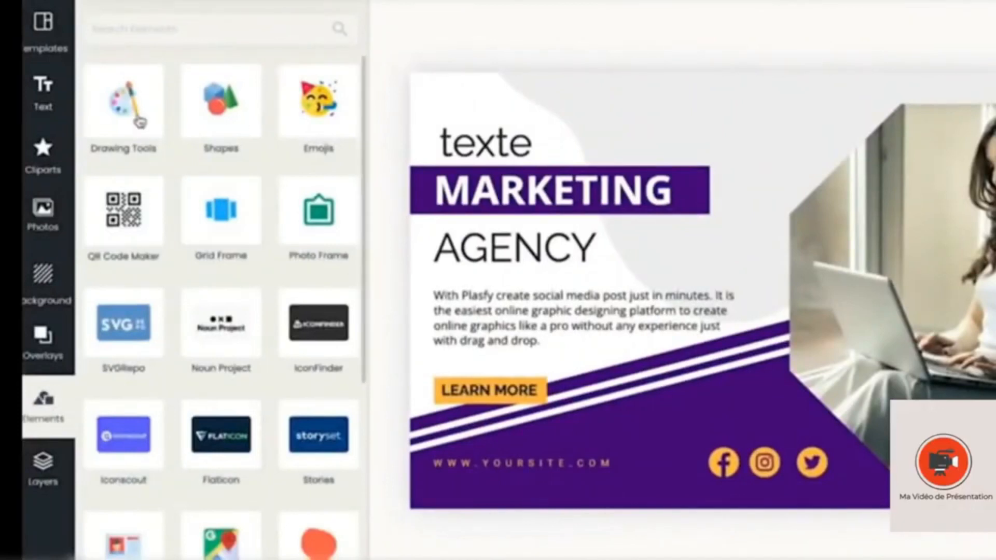
Draw a black freehand Pencil stroke with brush width 20 above the "texte" heading.
left_click(139, 121)
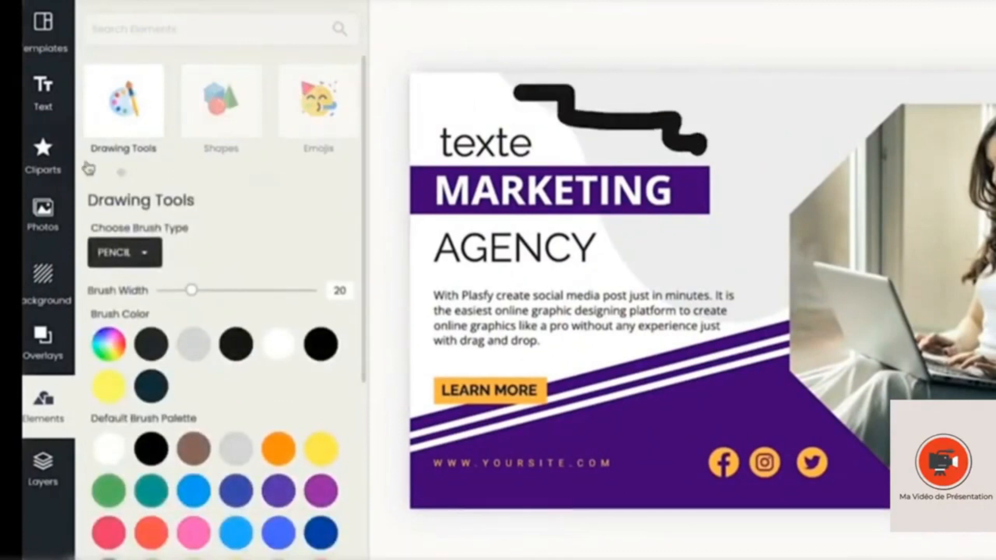
left_click(241, 88)
Add a small shape over the photo and look through the Arrows collection in the shapes library.
left_click(219, 127)
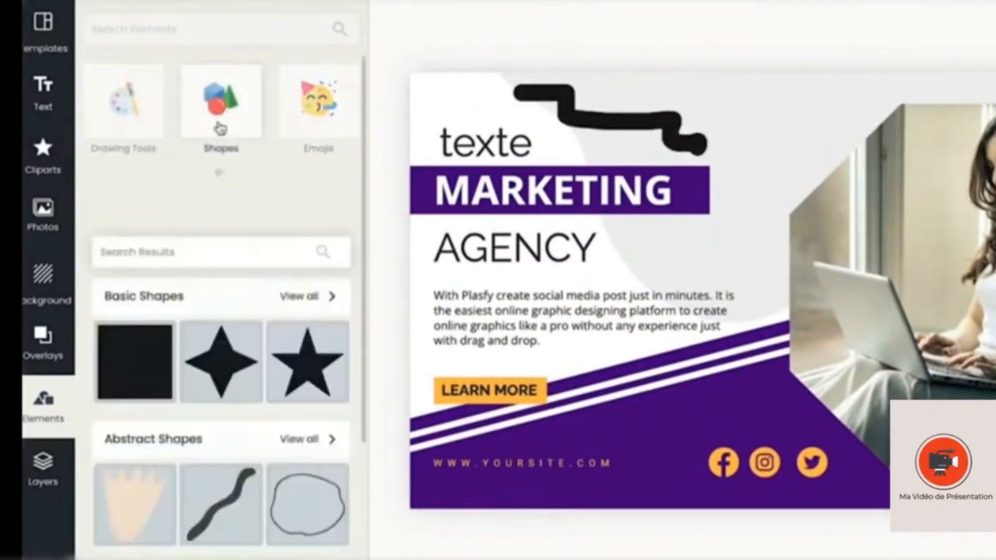
scroll(246, 349, "down", 5)
scroll(247, 347, "down", 15)
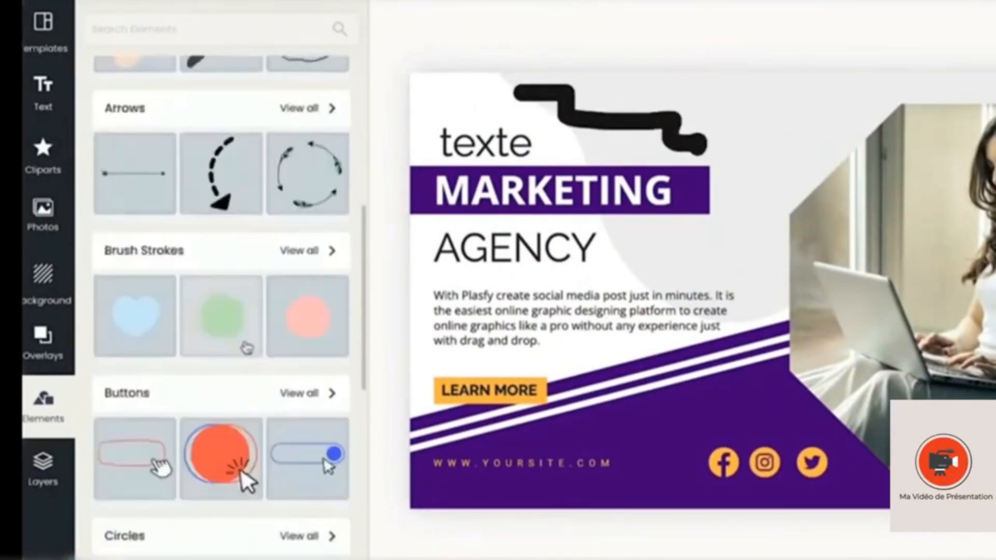
left_click(246, 347)
scroll(246, 347, "down", 3)
scroll(239, 290, "up", 10)
left_click(318, 220)
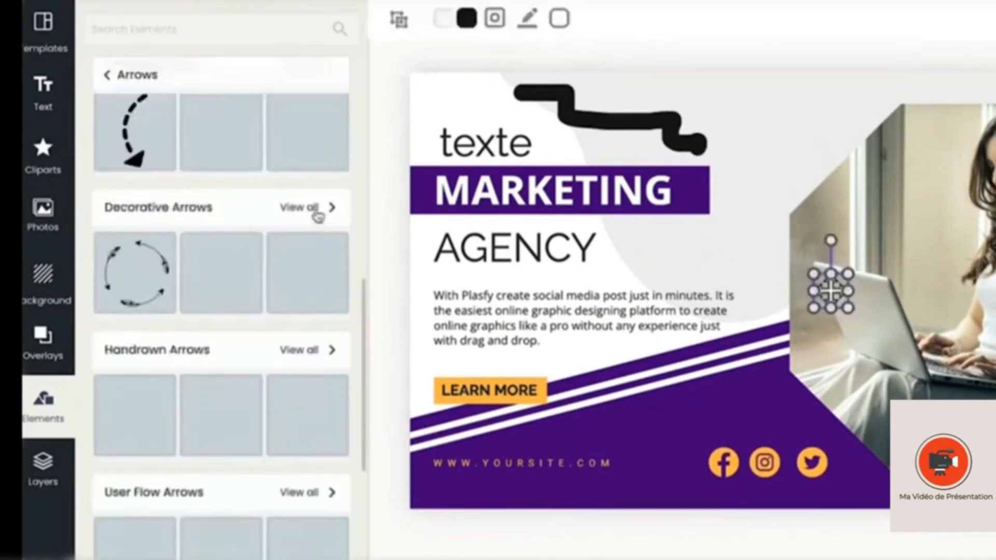
scroll(291, 249, "down", 1)
scroll(279, 274, "up", 5)
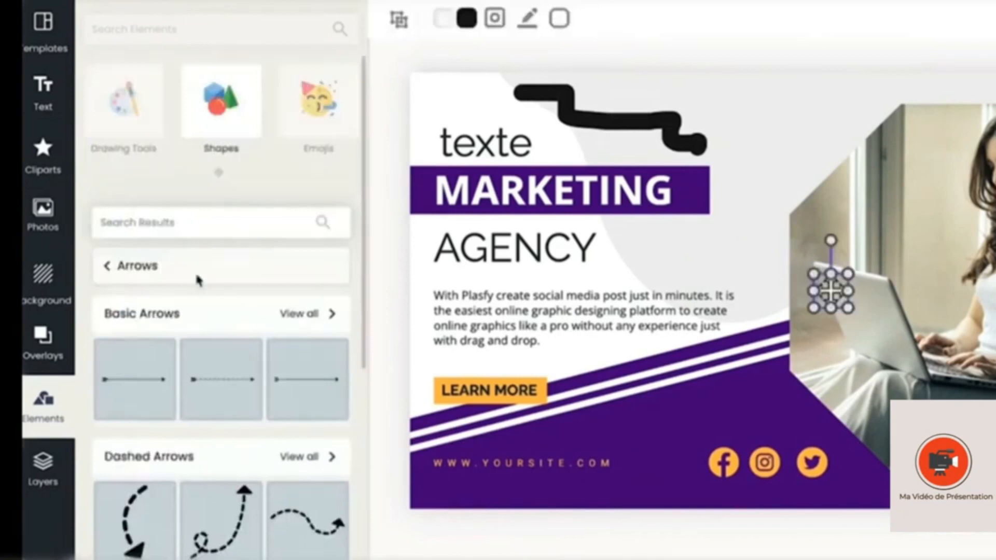
Add the yellow speech-bubble shape from the Quotes collection to the design and recolor its fill green.
left_click(109, 268)
scroll(238, 273, "down", 15)
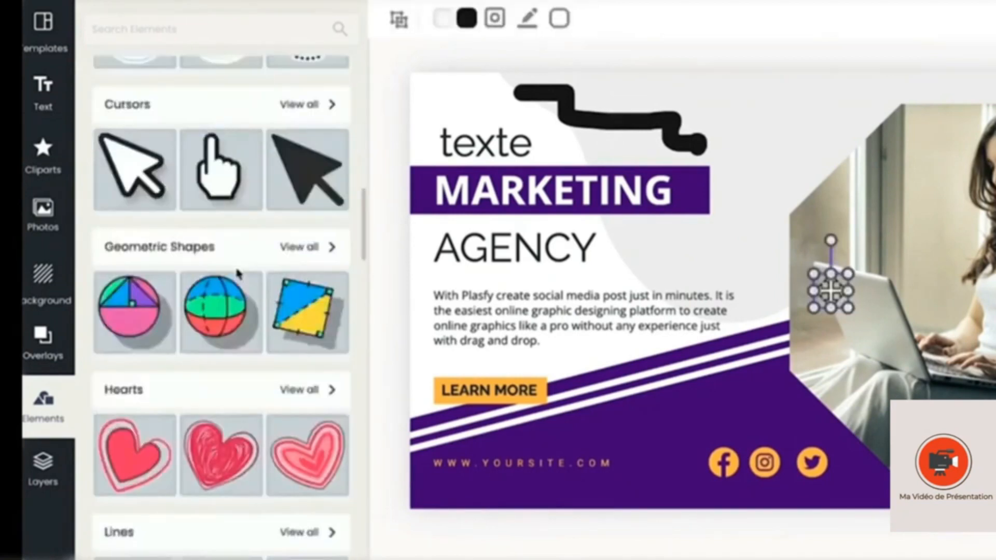
scroll(239, 280, "down", 8)
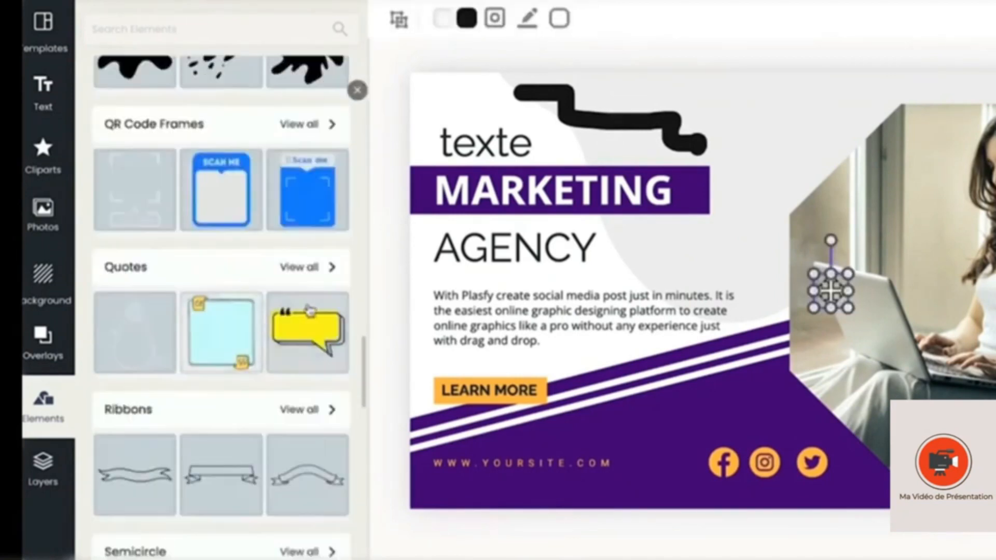
left_click(305, 327)
left_click(442, 19)
left_click(528, 256)
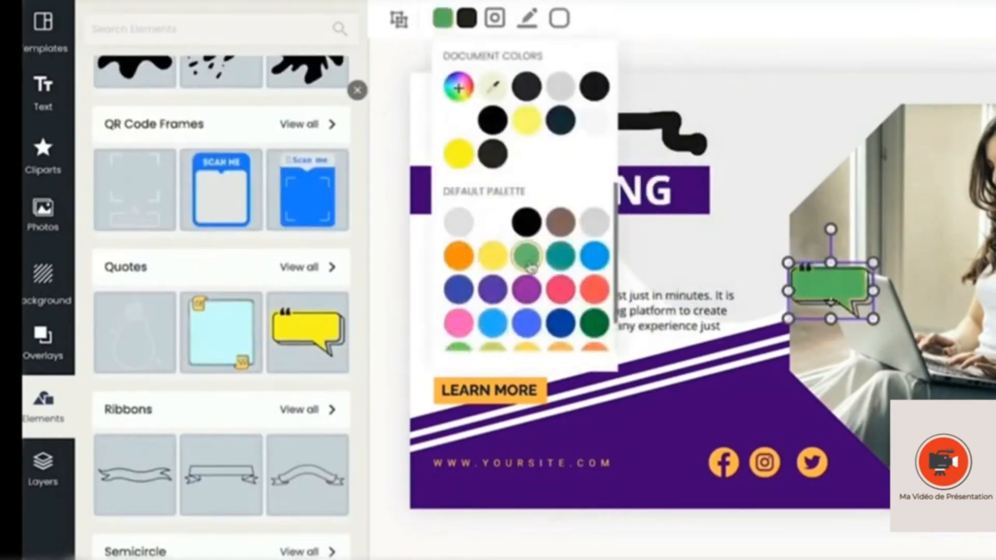